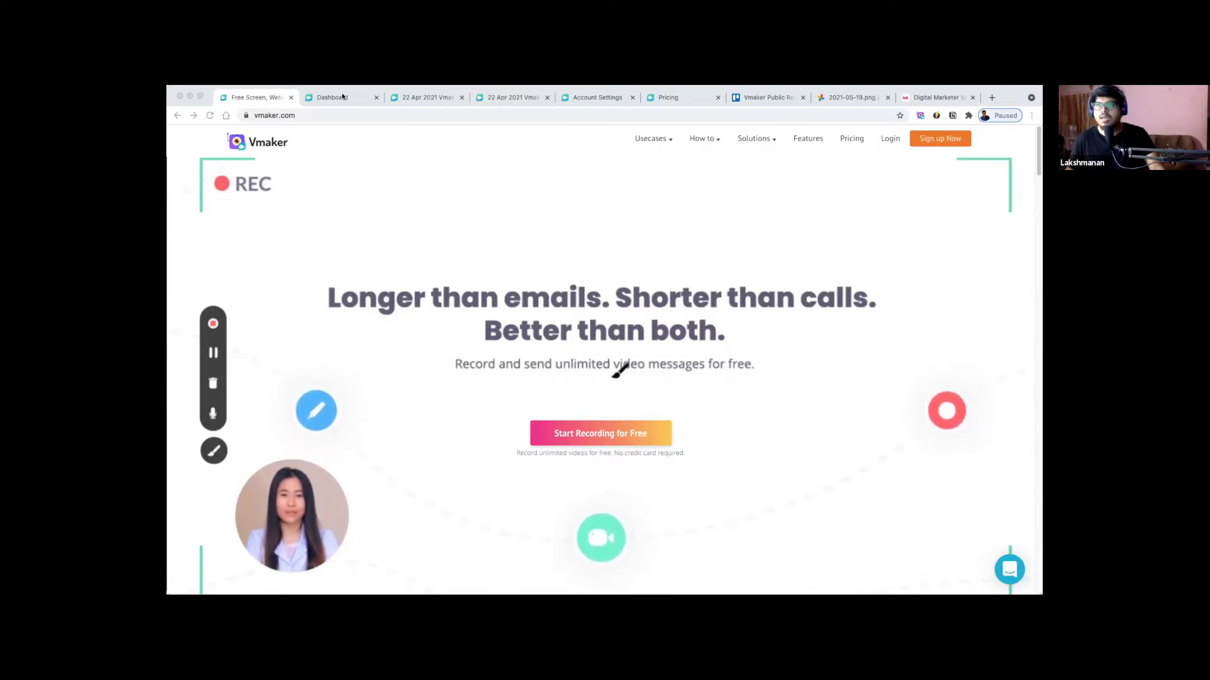
- Switch to the dashboard page and browse the saved recordings under All Projects
key(ctrl+Tab)
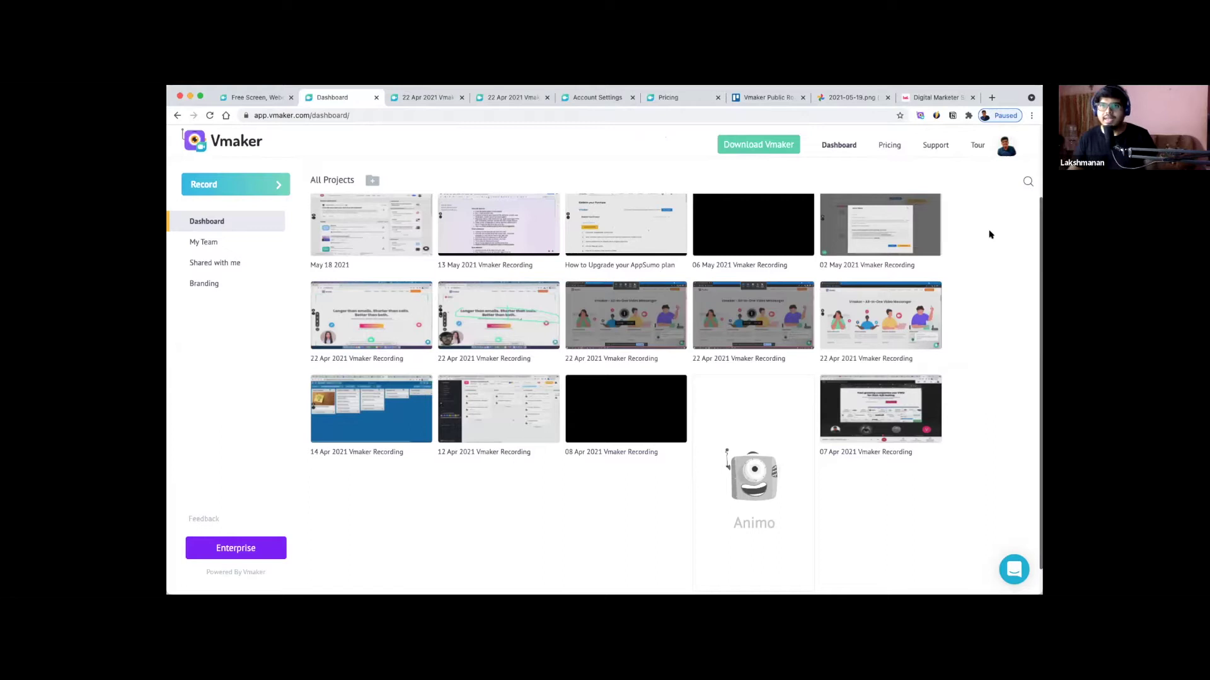
mouse_move(558, 308)
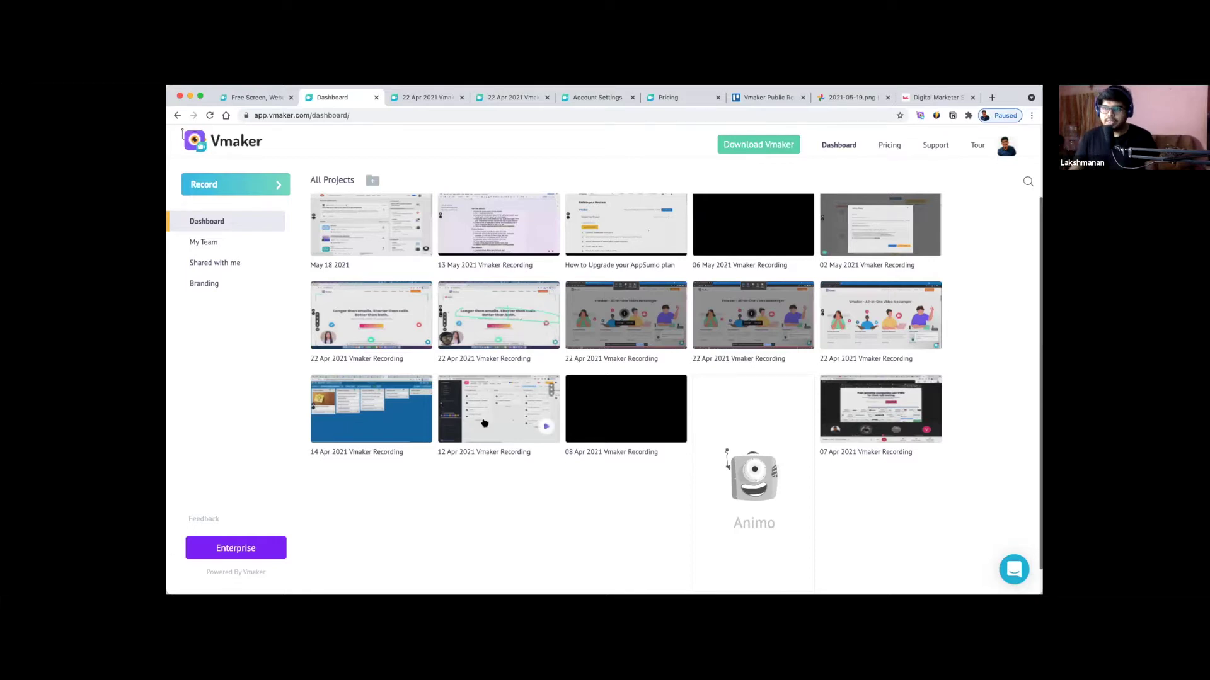
scroll(484, 423, down, 2)
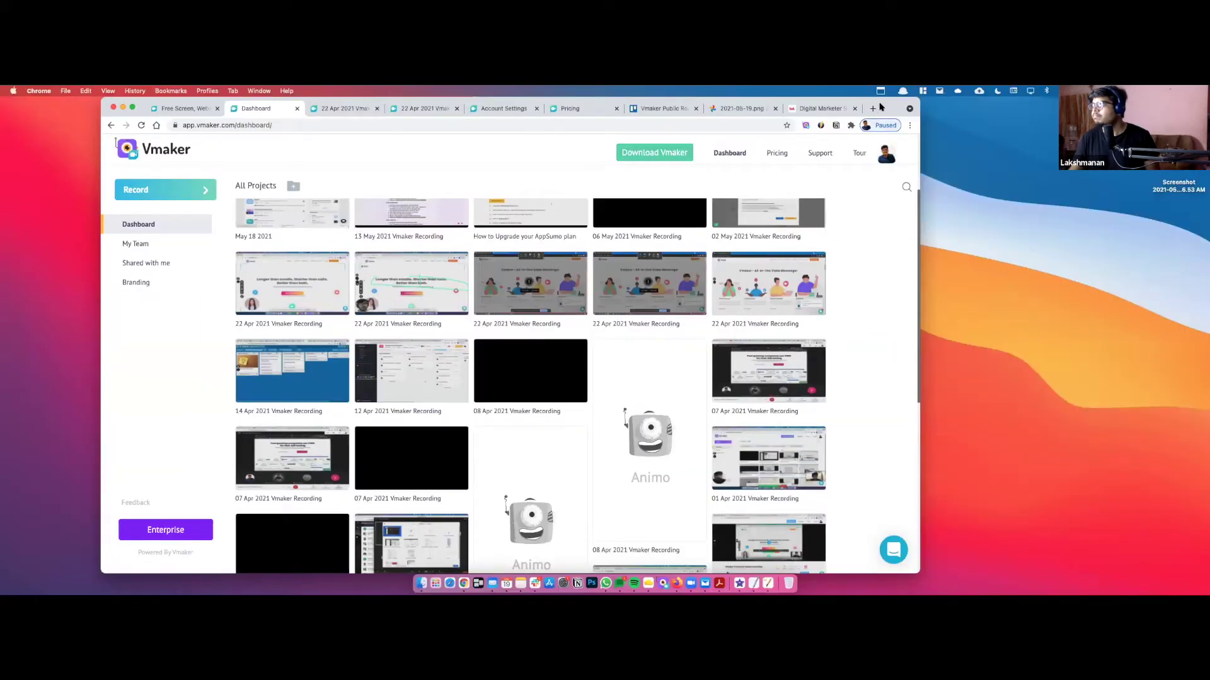
- Enlarge the browser window so the dashboard fills the whole screen
key(ctrl+alt+Return)
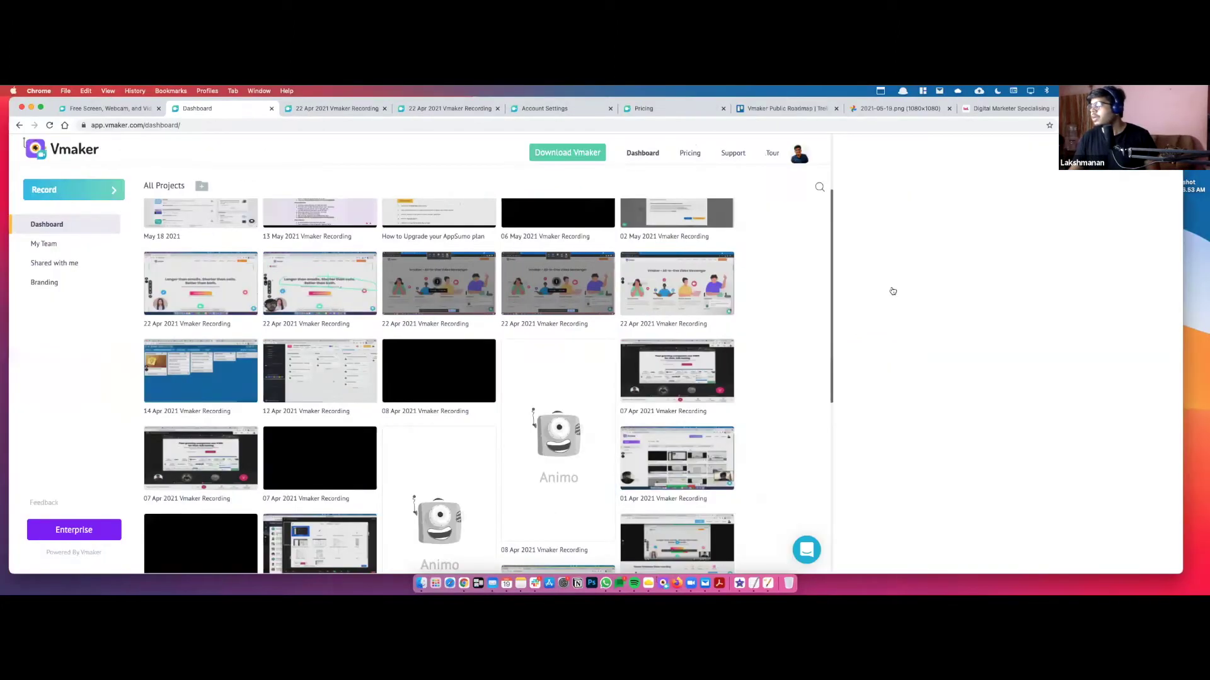
click(836, 265)
click(835, 270)
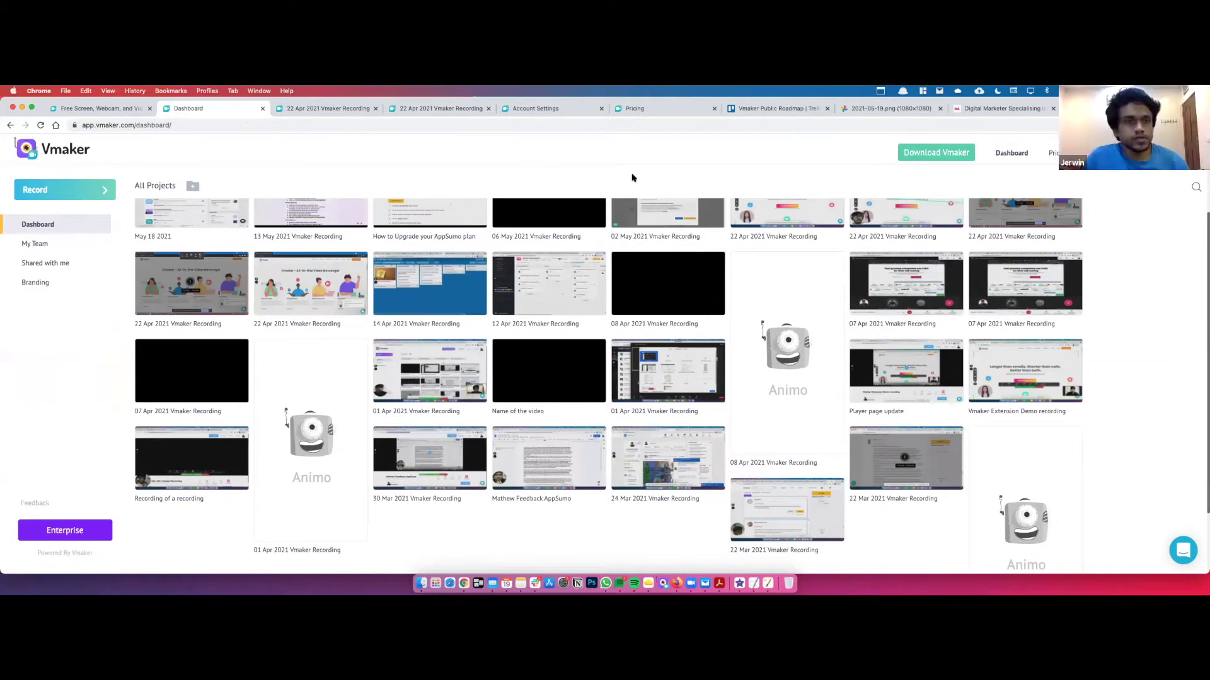
- Launch the Vmaker desktop app and bring up its recorder window
key(super+space)
text(vmak)
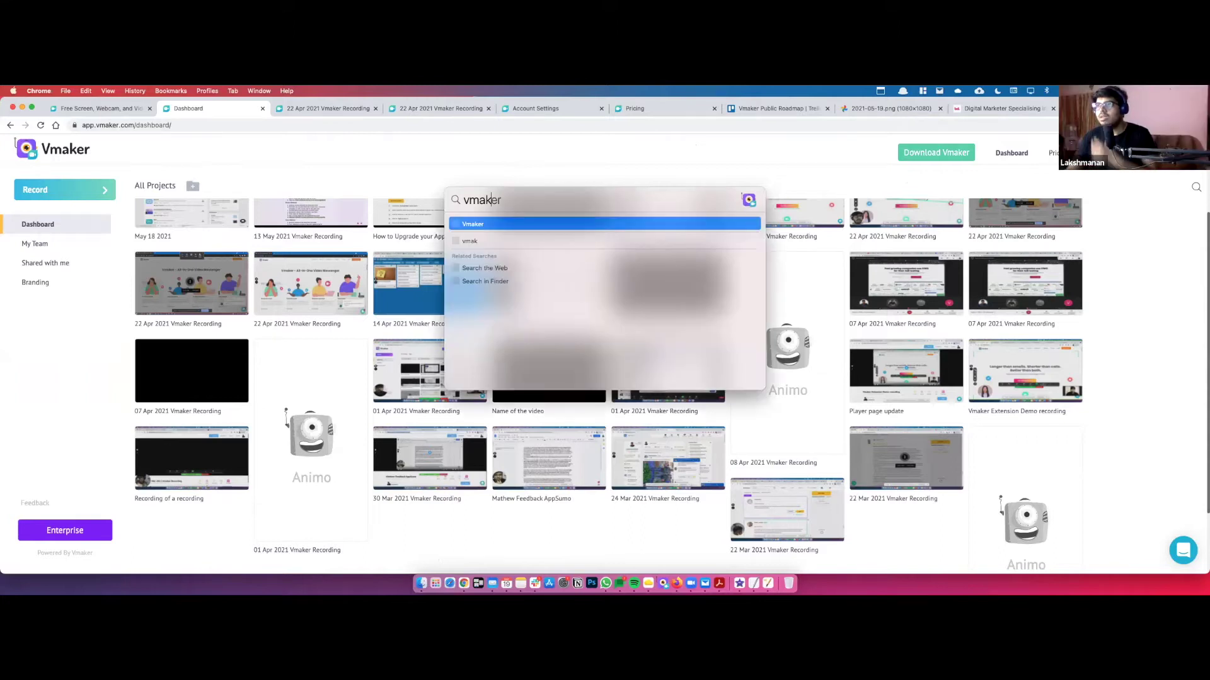
key(Return)
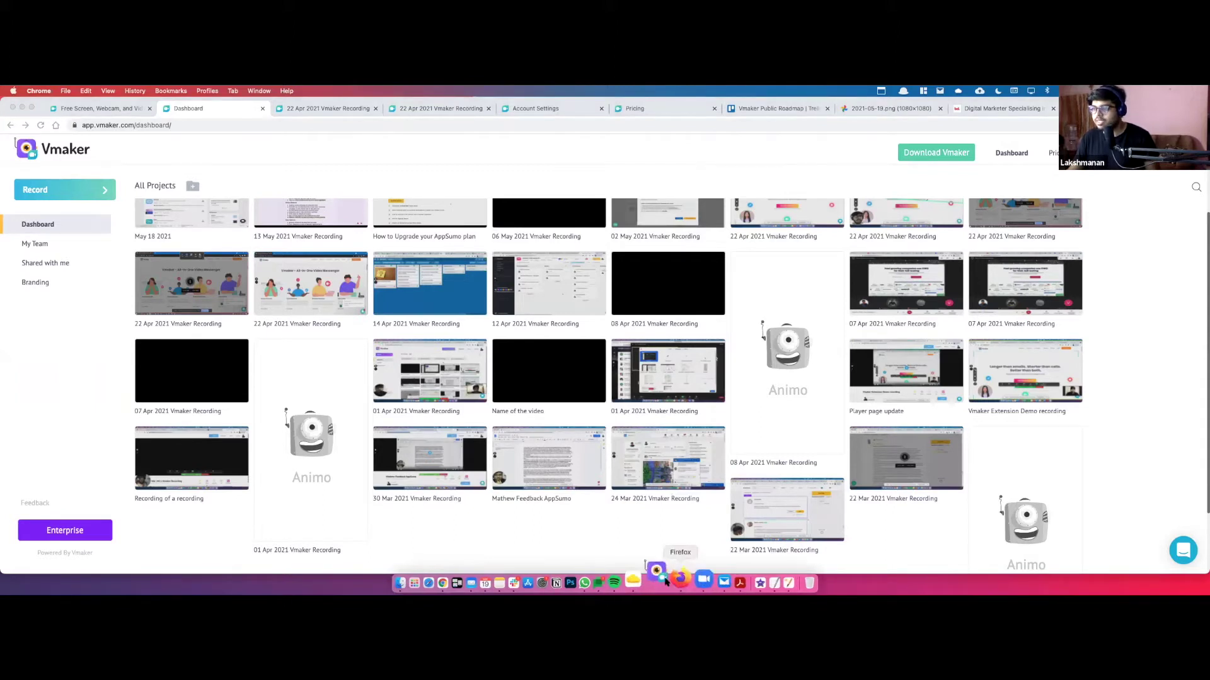
click(660, 578)
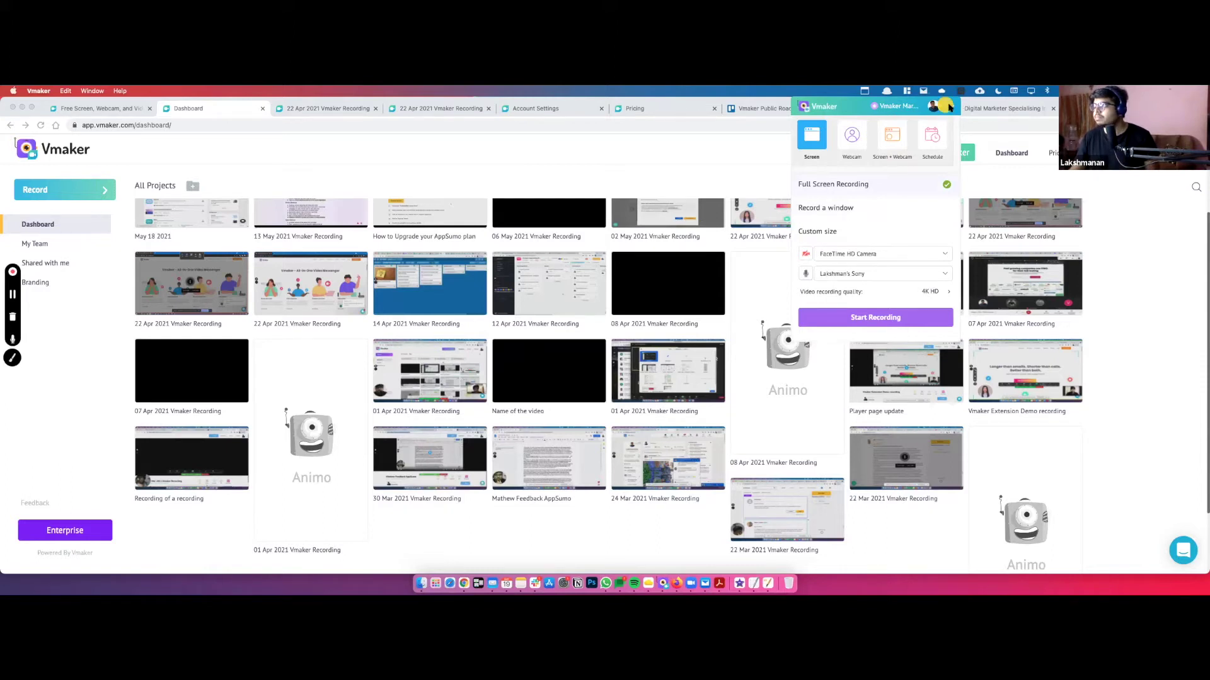
- Open the recorder's account options and look through the list of team workspaces
click(949, 110)
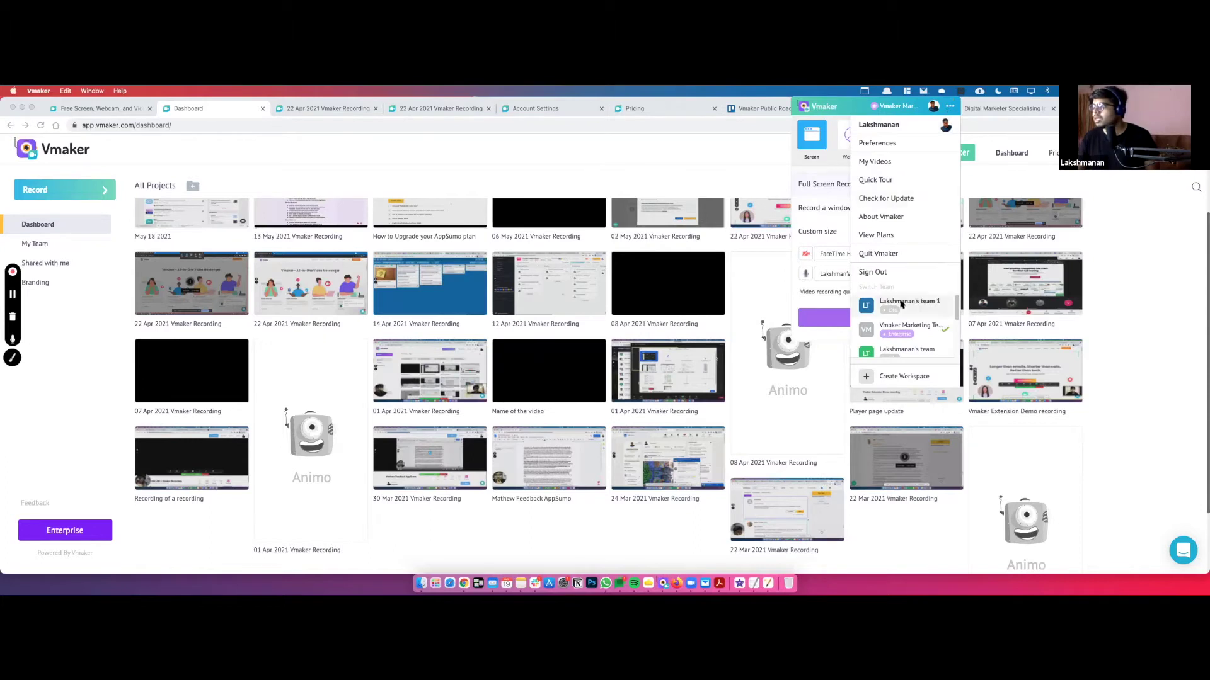
scroll(901, 304, down, 5)
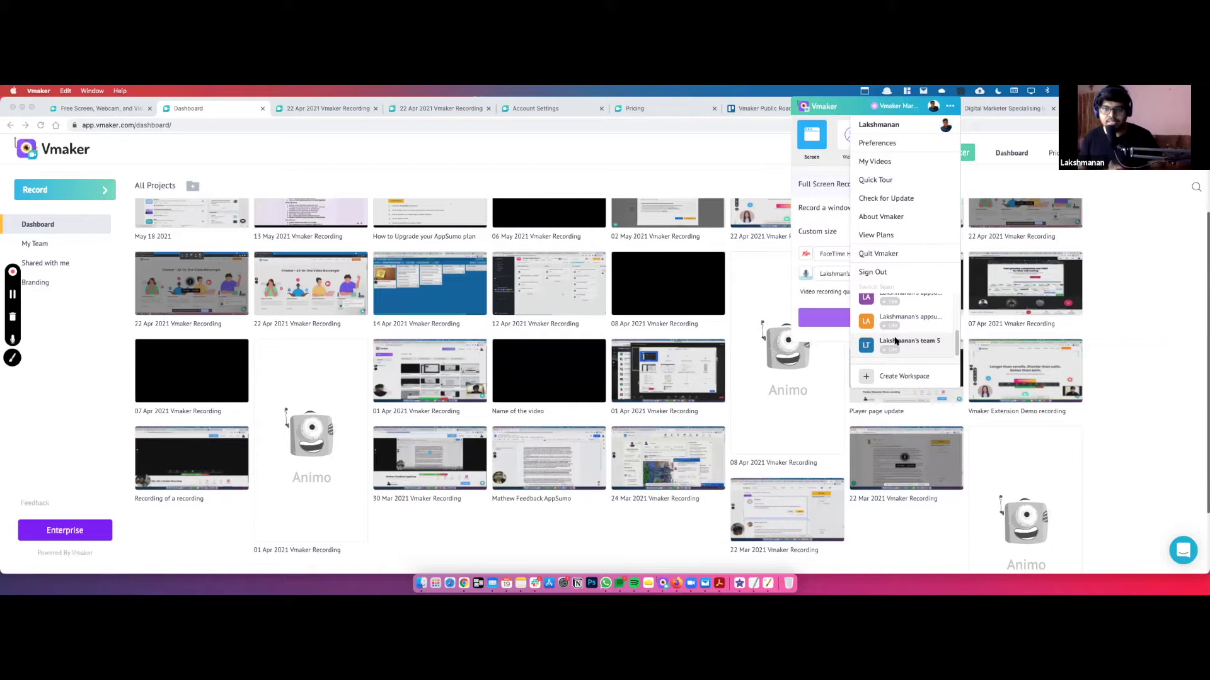
scroll(898, 325, up, 2)
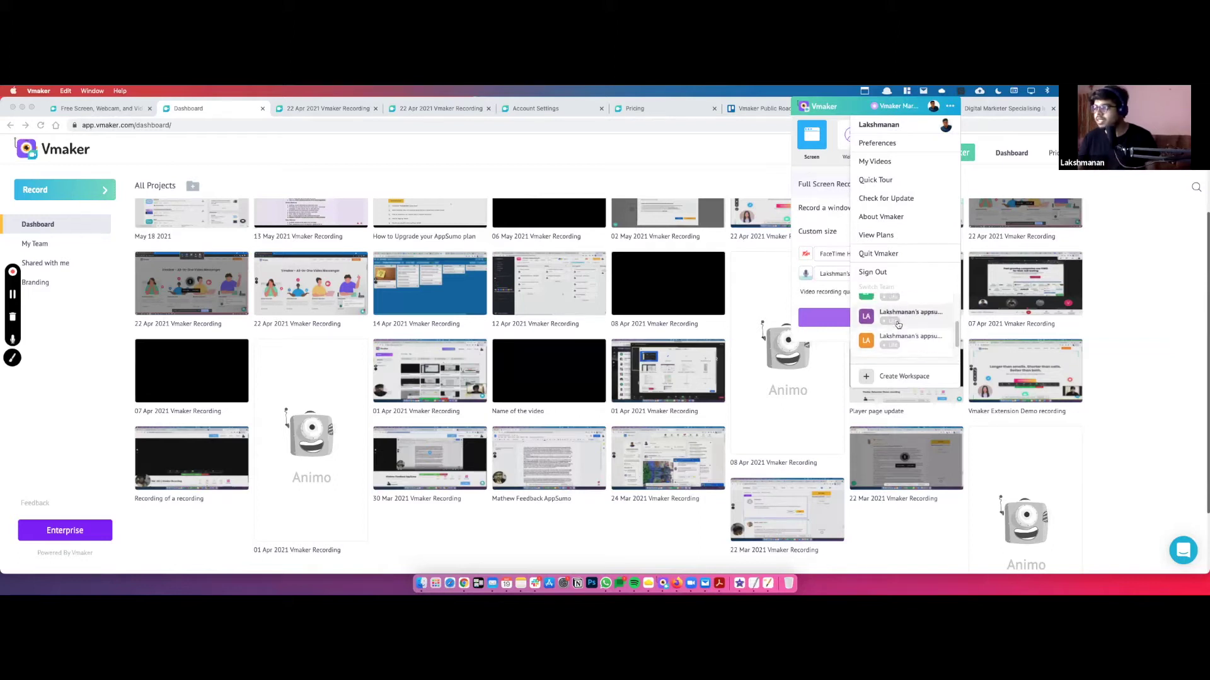
scroll(898, 325, up, 3)
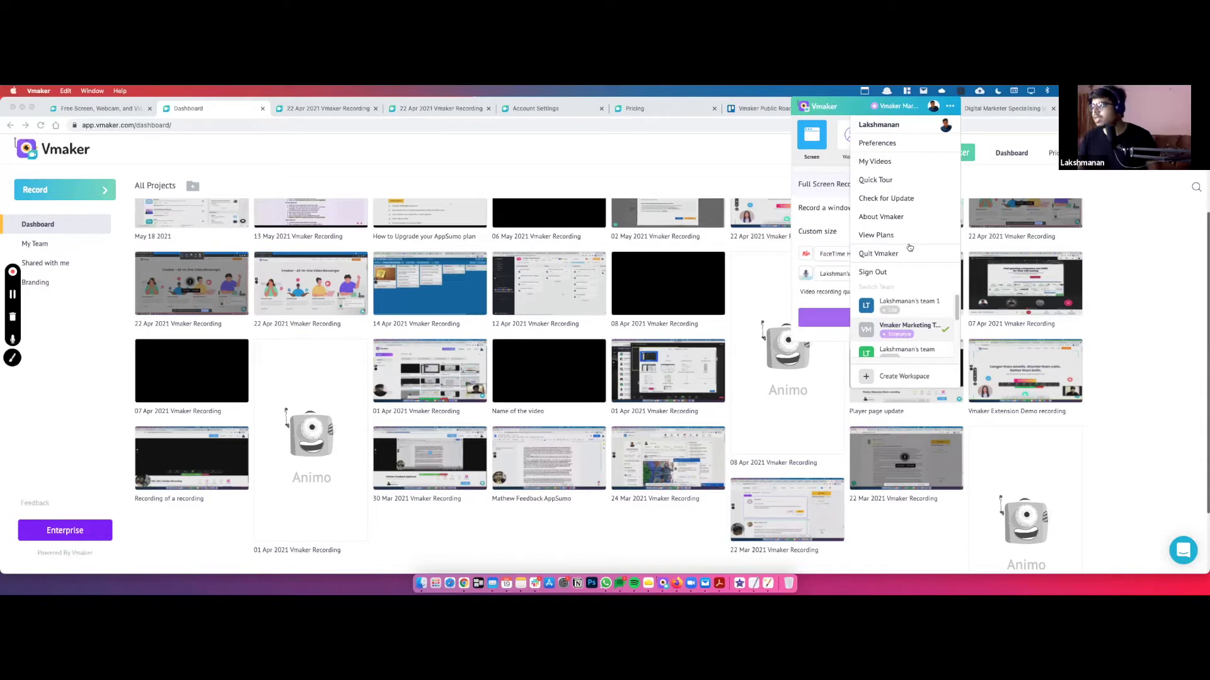
- Review the recorder's preferences and its keyboard shortcut settings, and return to the main recorder view
click(878, 143)
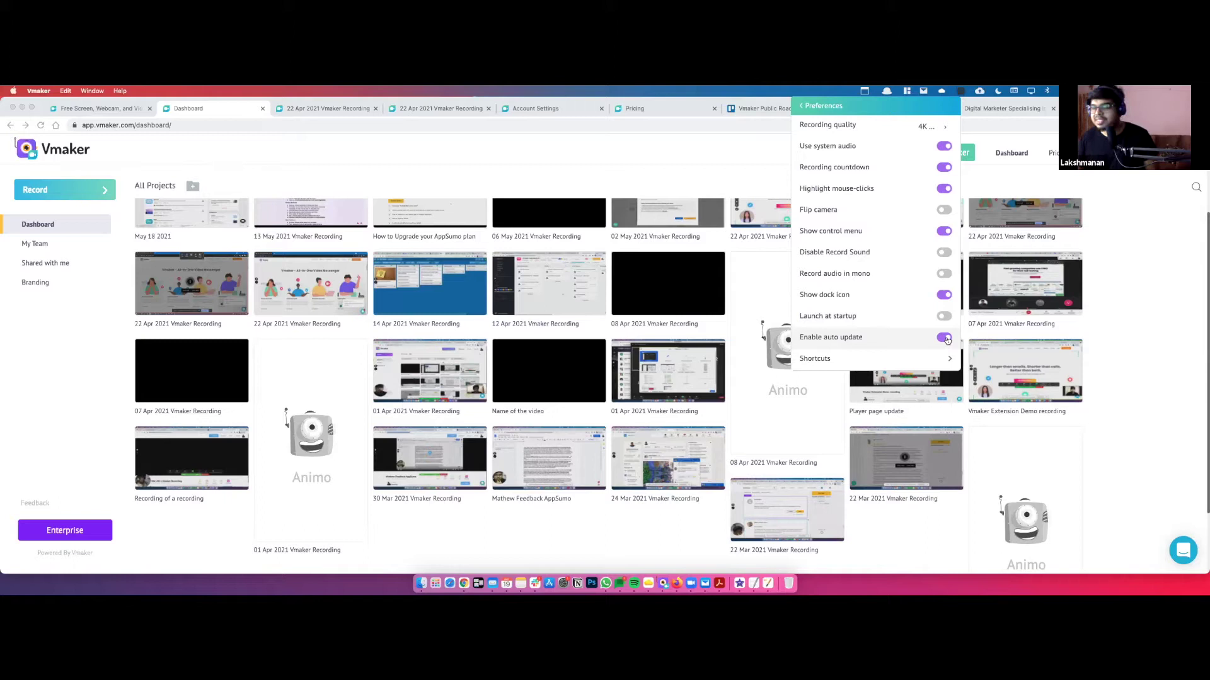
click(923, 364)
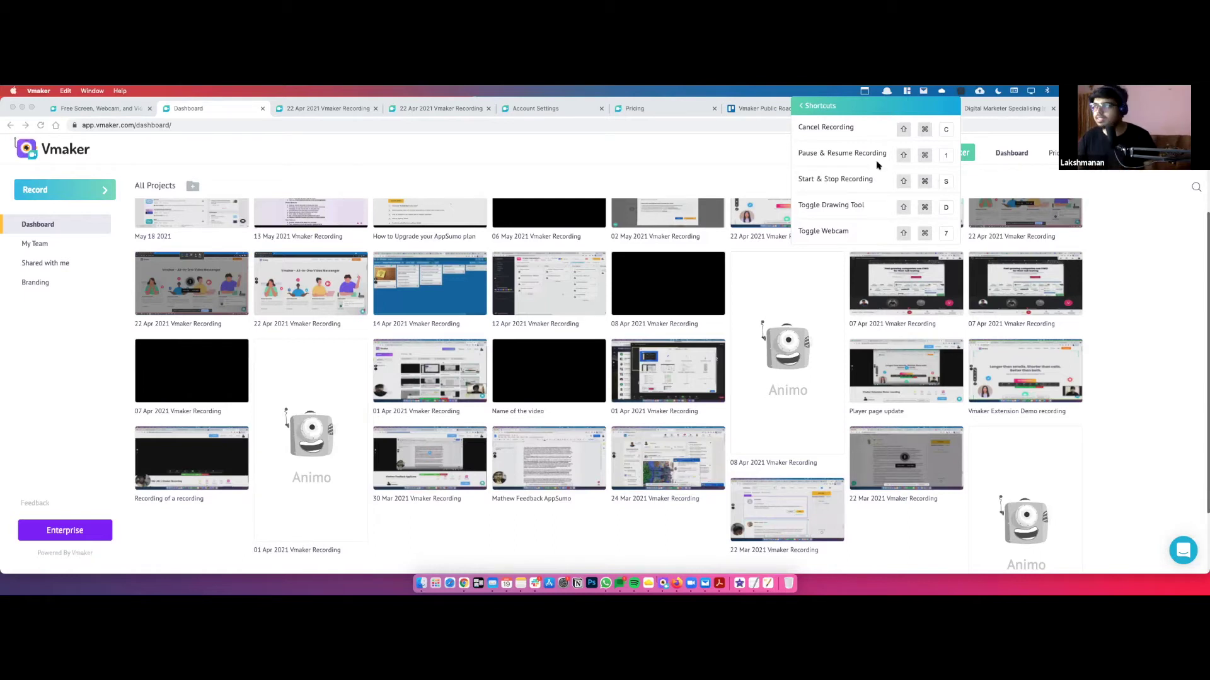
click(800, 106)
click(800, 106)
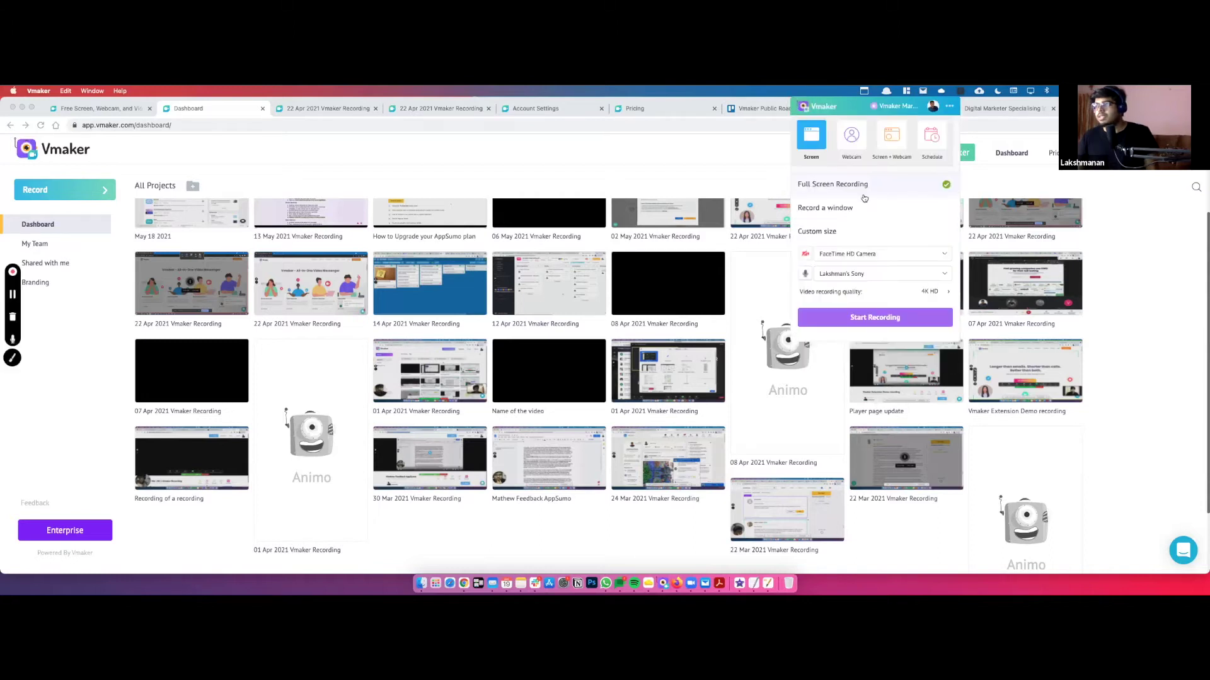
- Switch the recording mode to Screen + Webcam and open the camera options for the webcam bubble
click(848, 141)
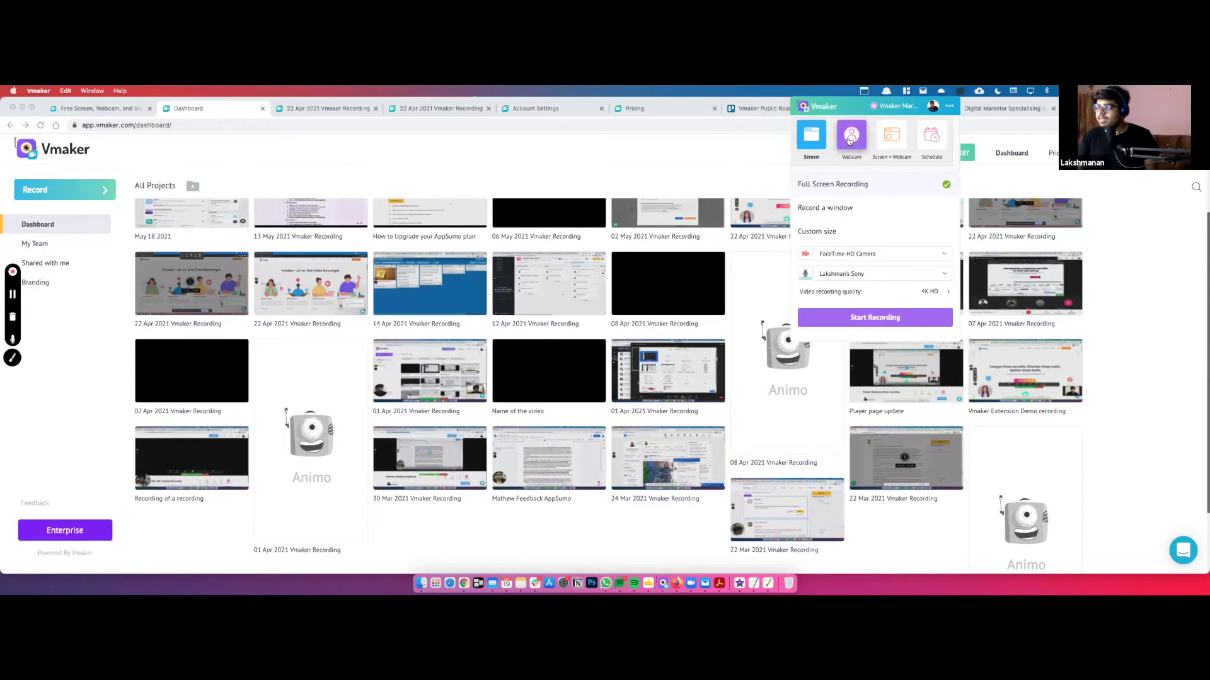
click(896, 143)
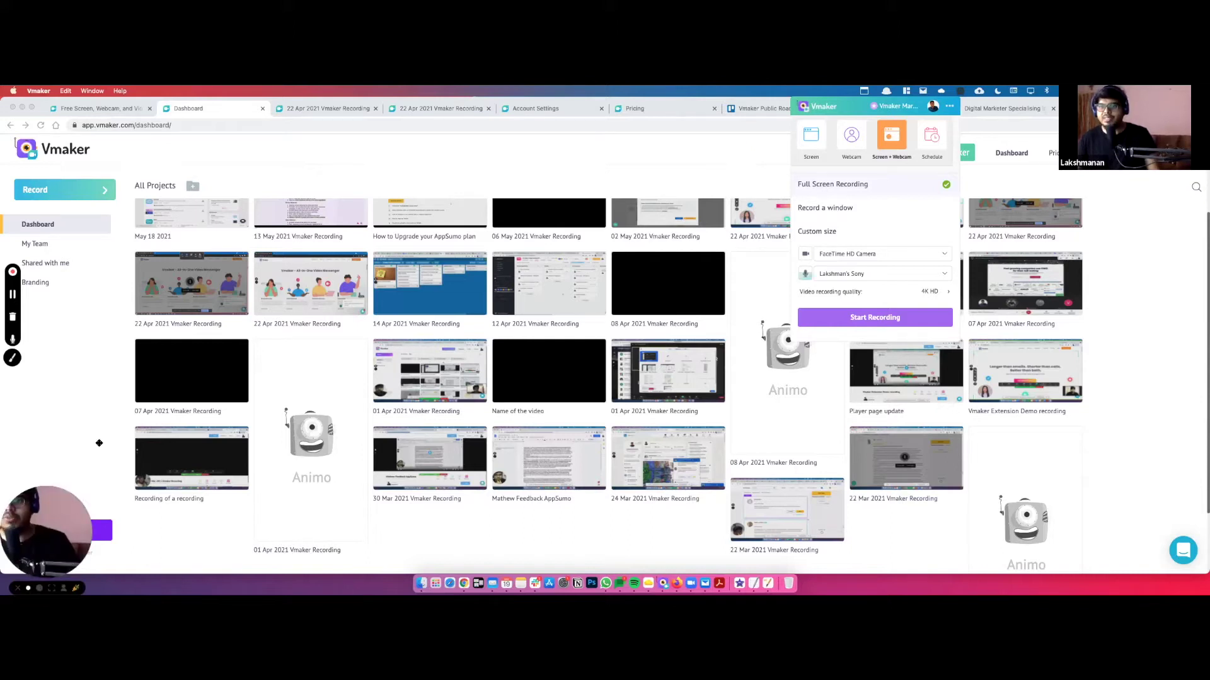
mouse_move(118, 492)
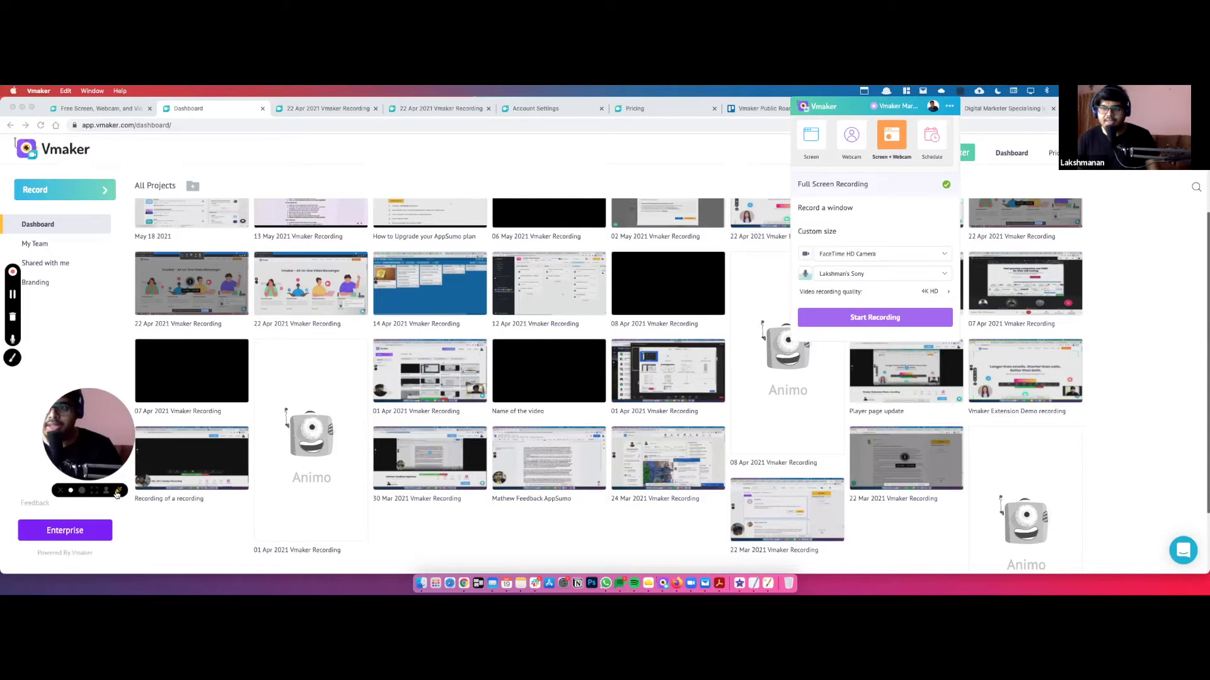
click(119, 491)
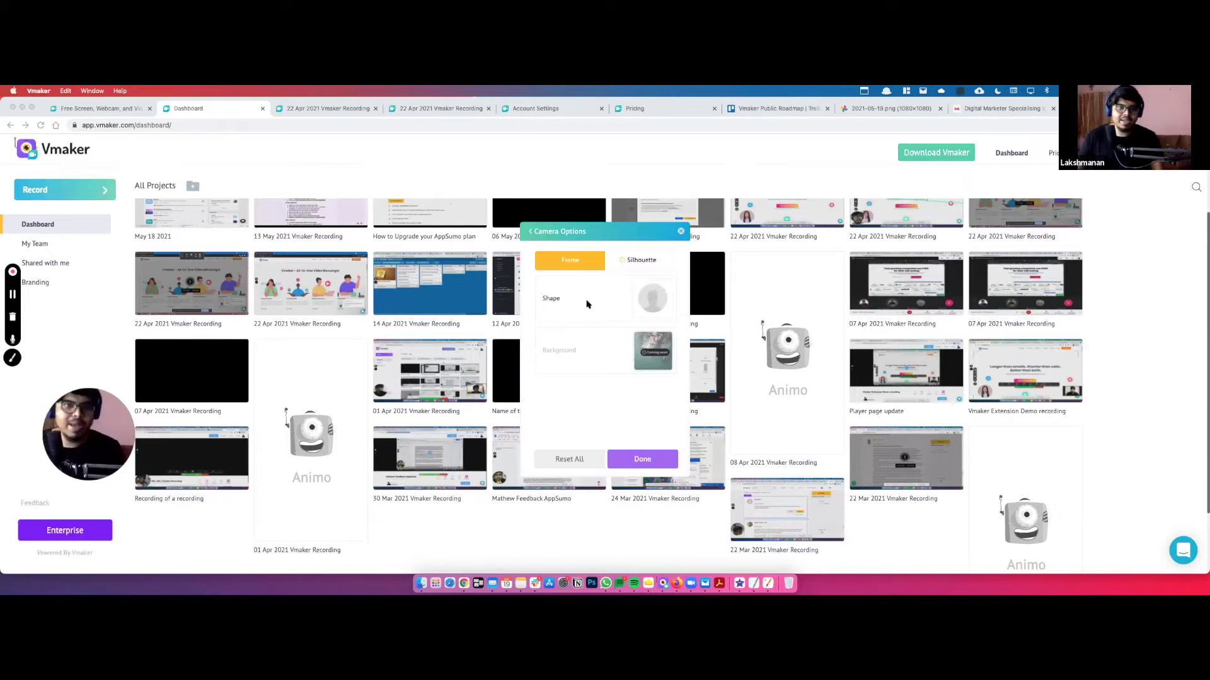
- Change the webcam shape to the square frame with the green text banner
click(664, 302)
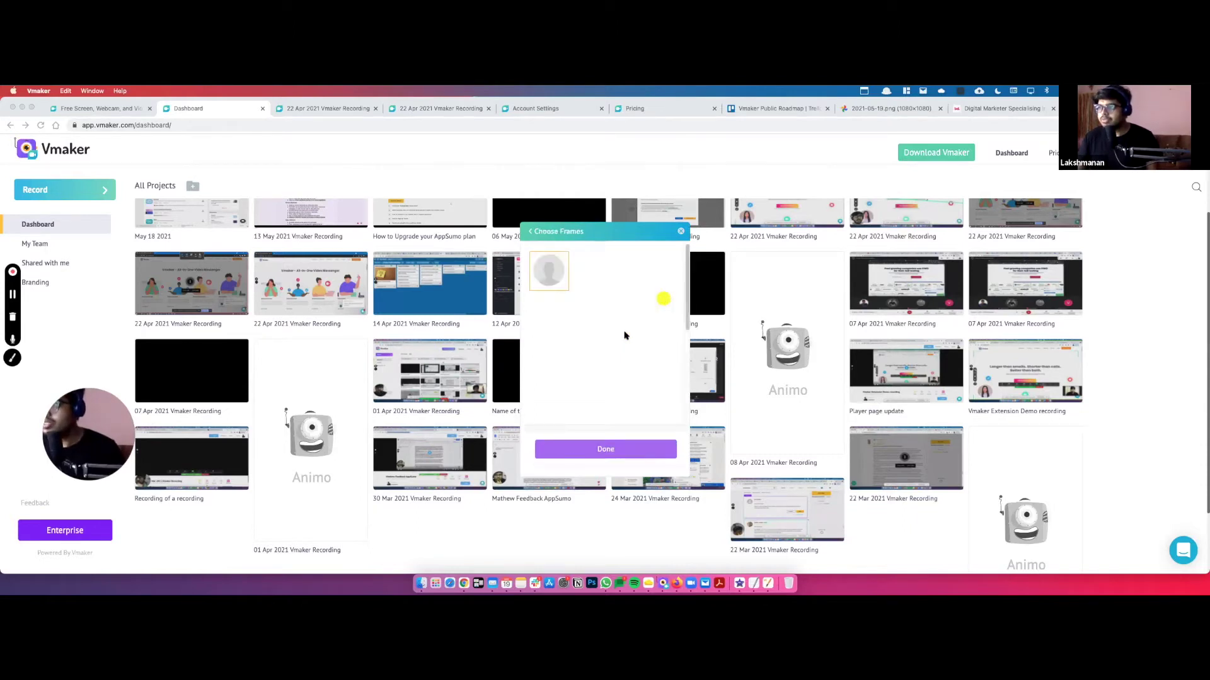
scroll(625, 336, down, 3)
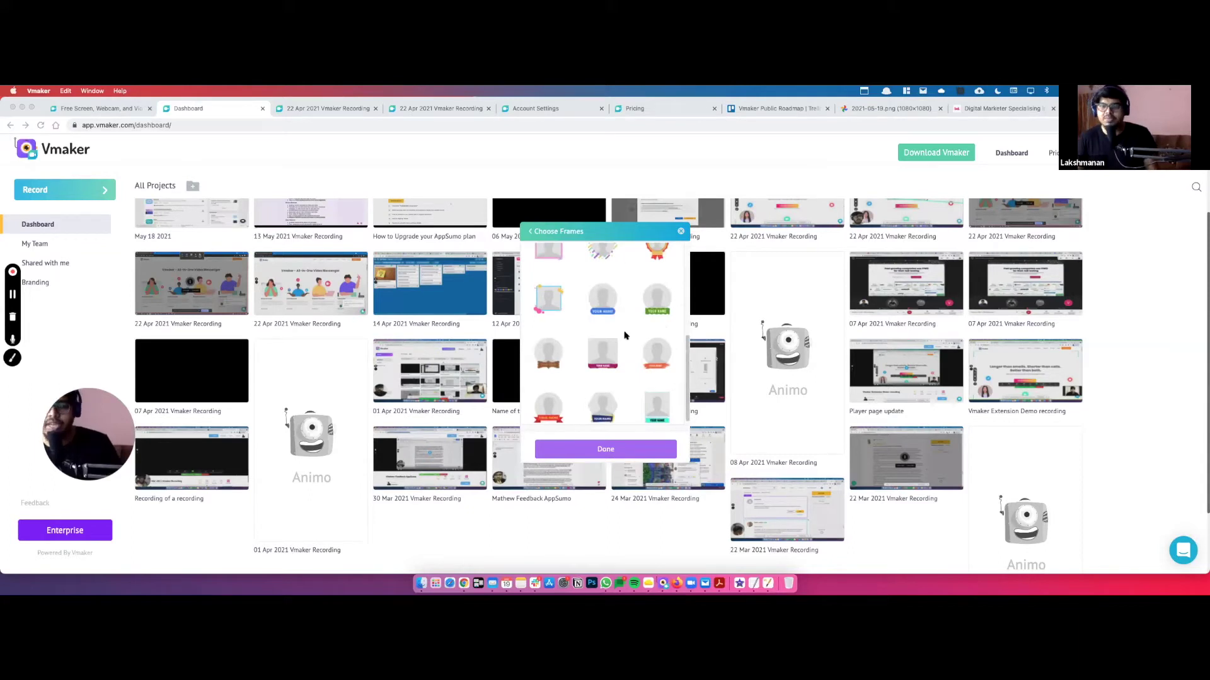
scroll(625, 336, down, 1)
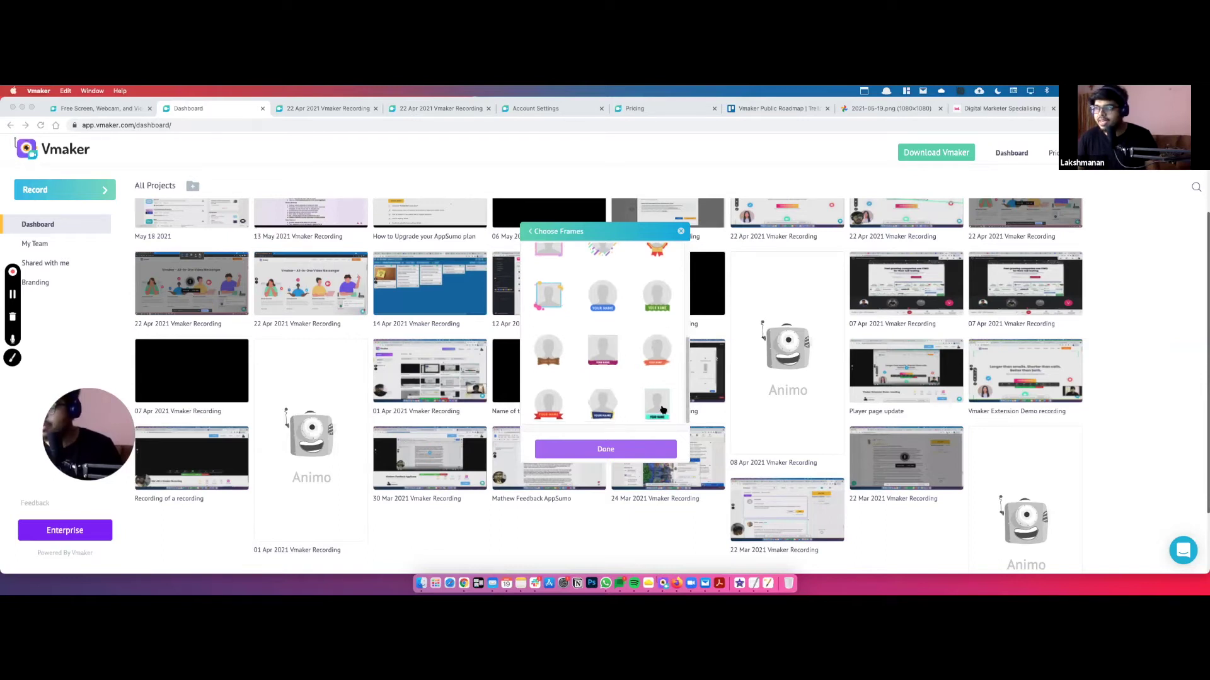
click(662, 410)
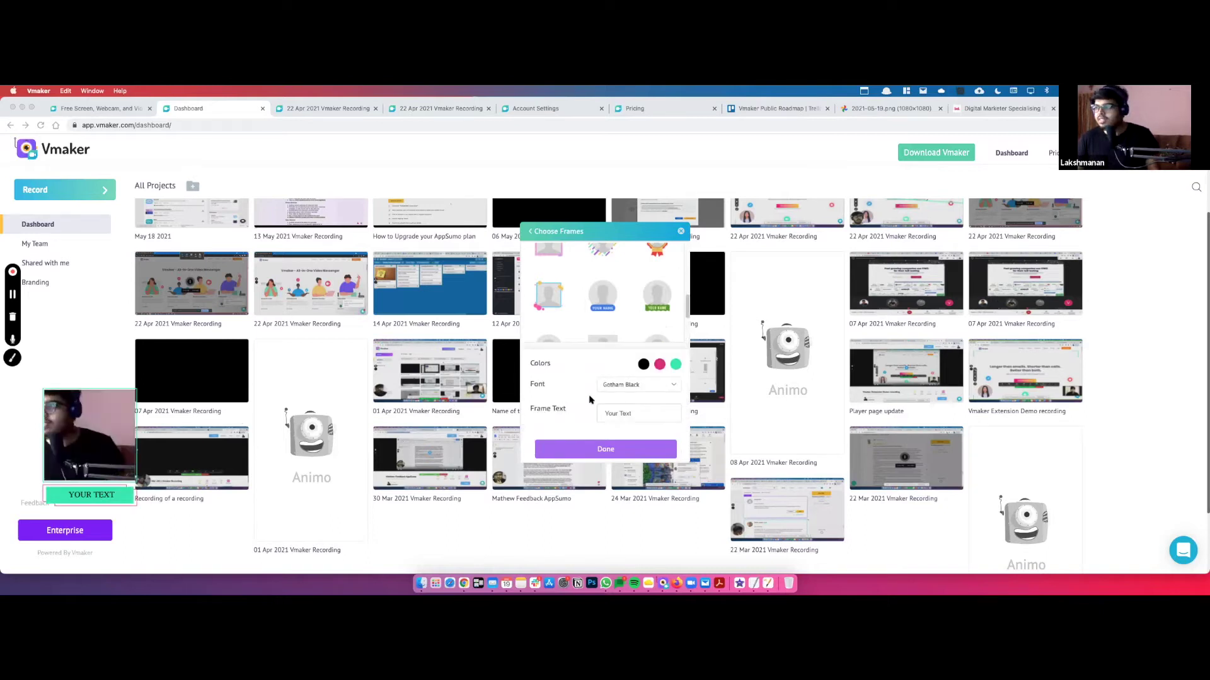
- Choose pink as the frame's second color and set the frame font to Comic Neue
click(658, 365)
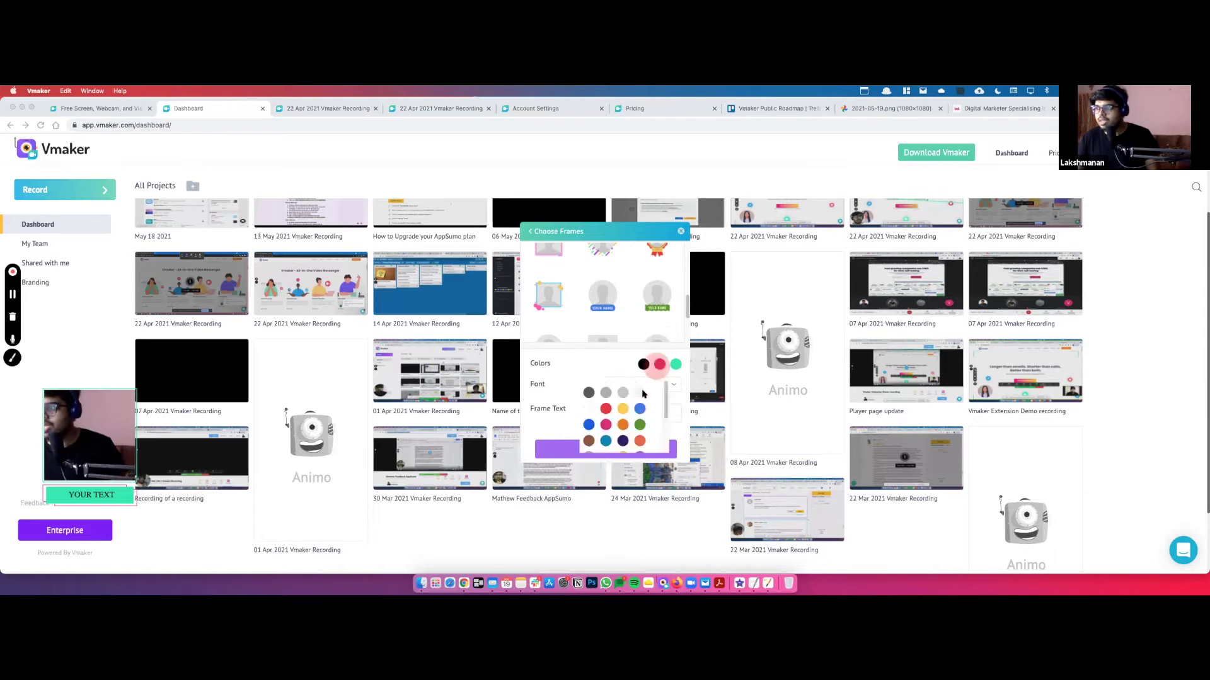
click(606, 426)
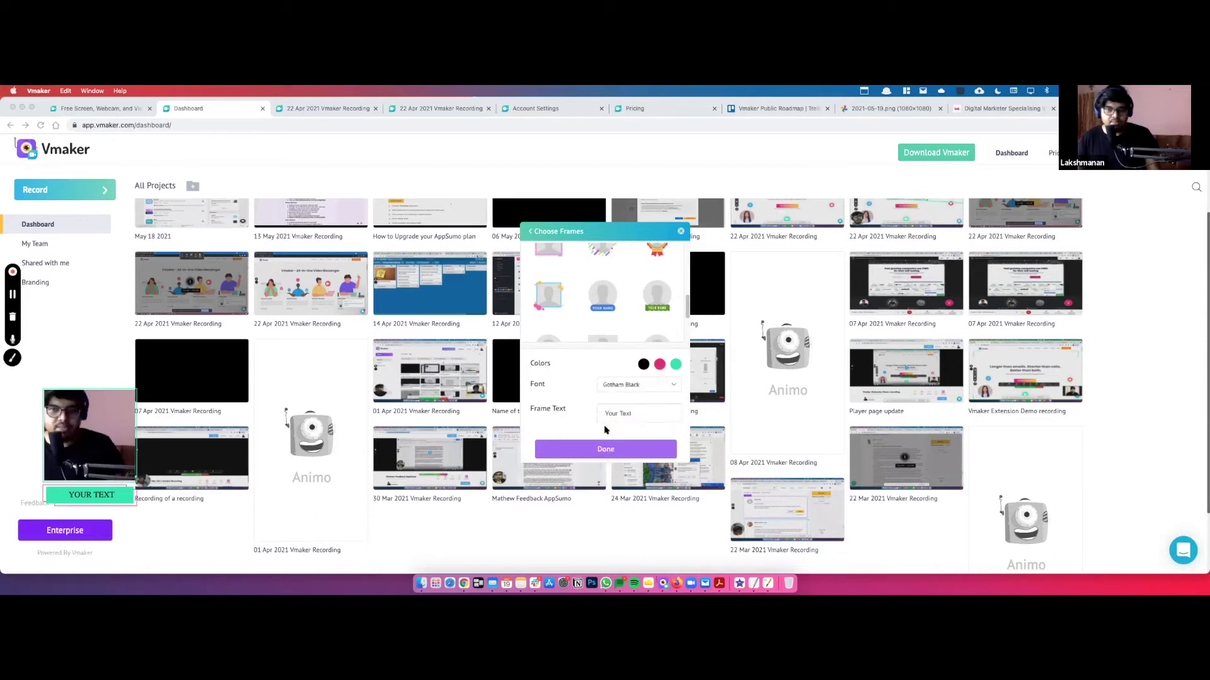
click(639, 390)
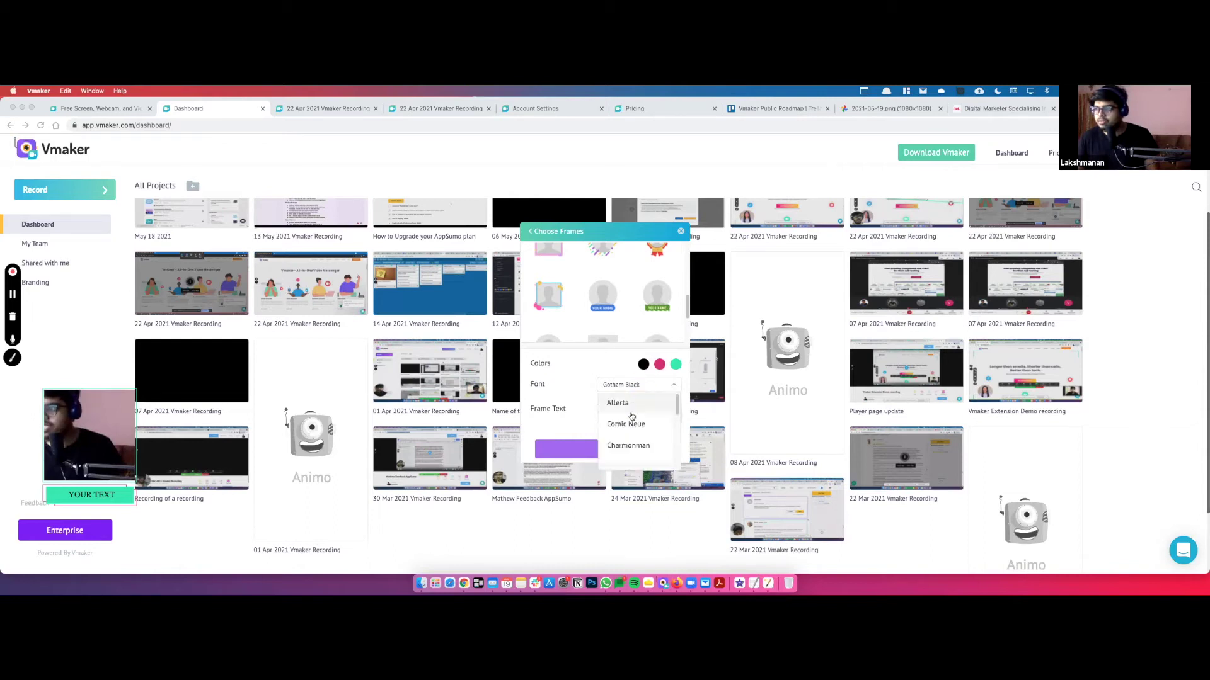
click(629, 421)
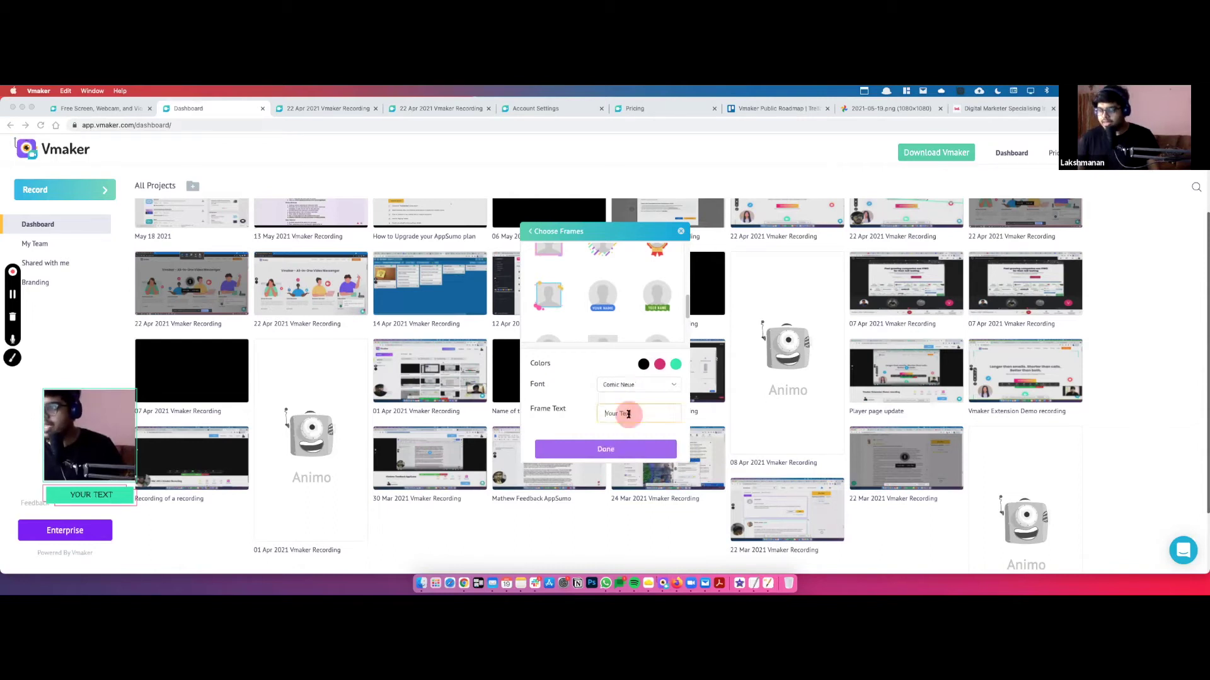
- Set the webcam frame text to "Vmaker" and apply the frame settings
key(super+a)
text(Vn)
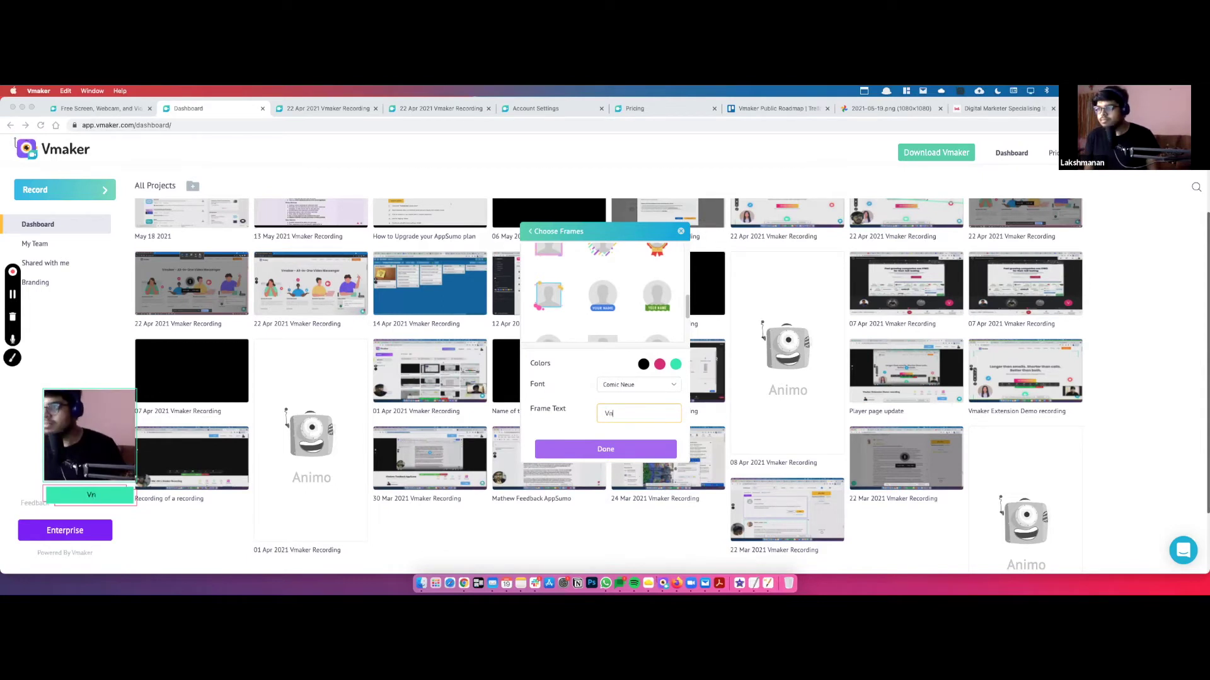
text(aker)
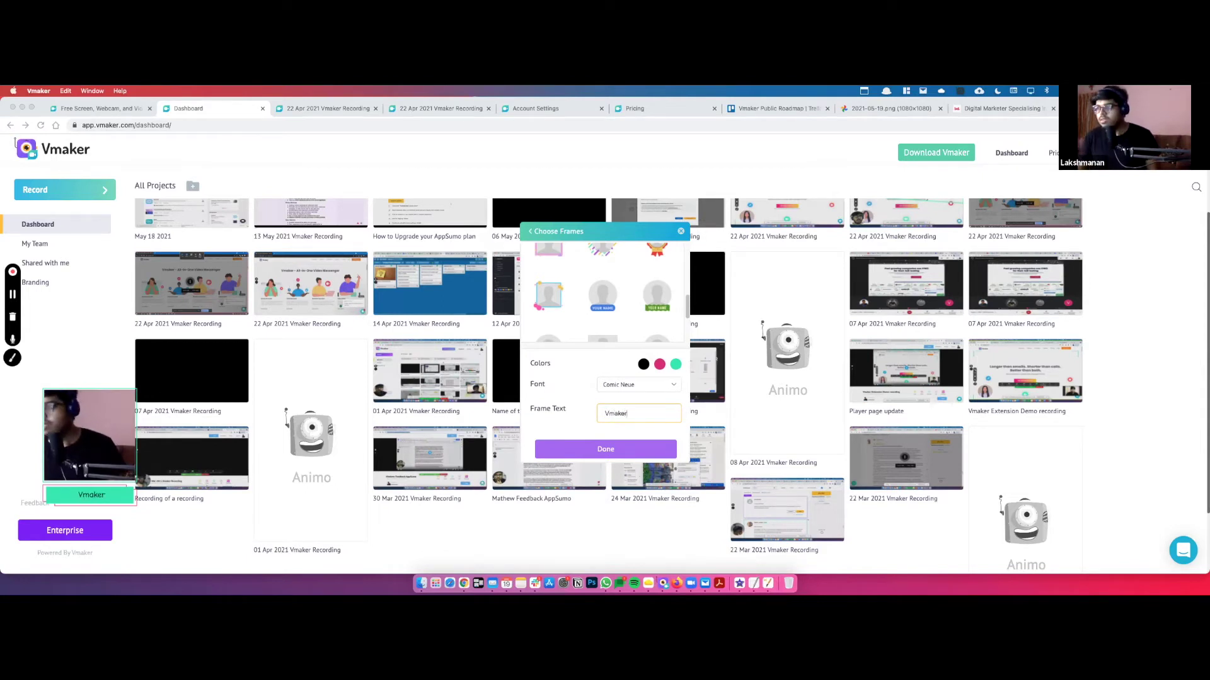
click(608, 449)
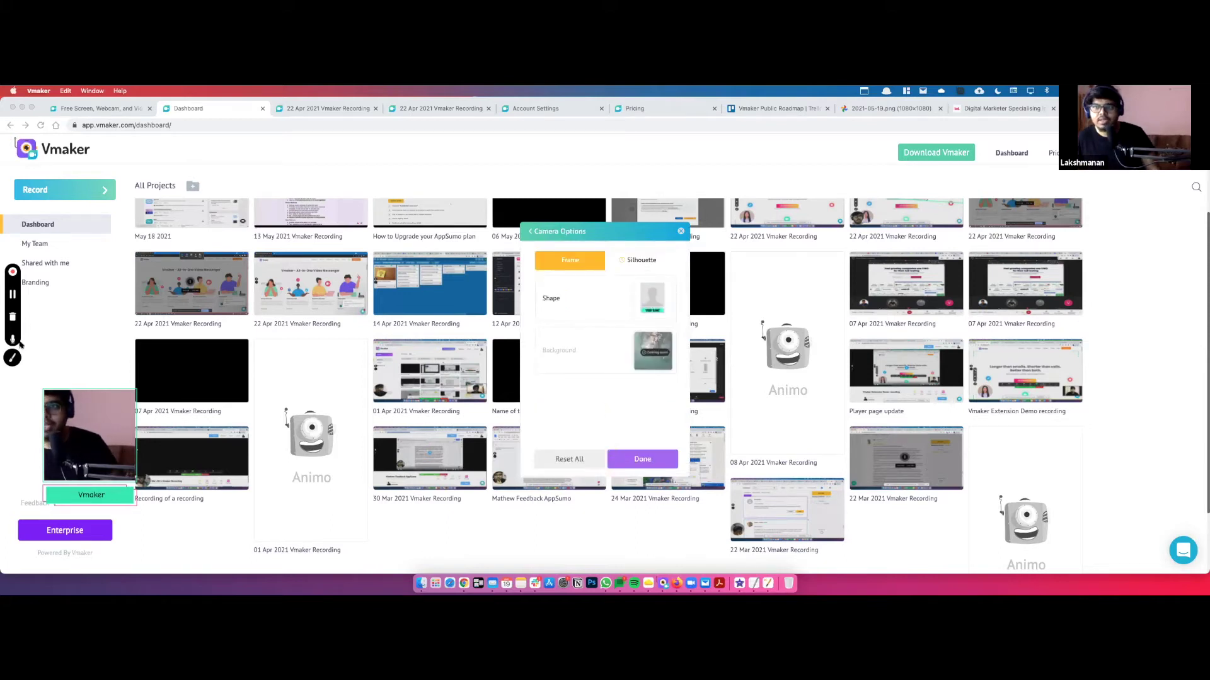
- Examine the Silhouette camera option and return to the Frame options
mouse_move(95, 489)
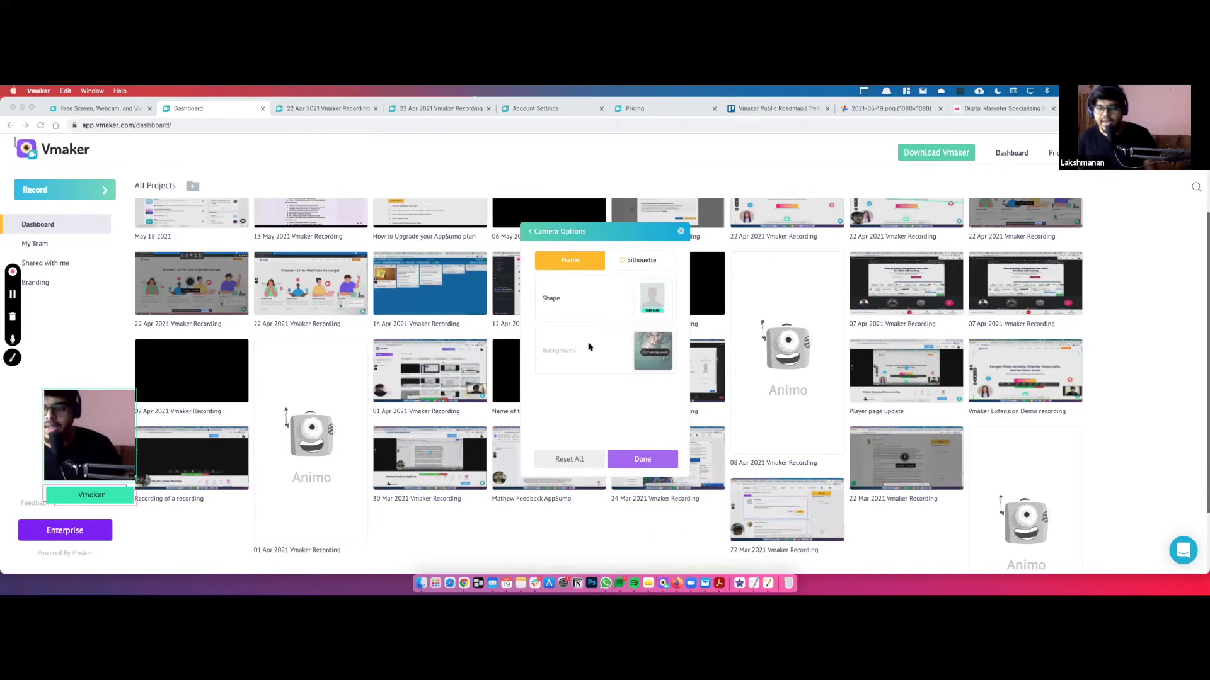
click(652, 265)
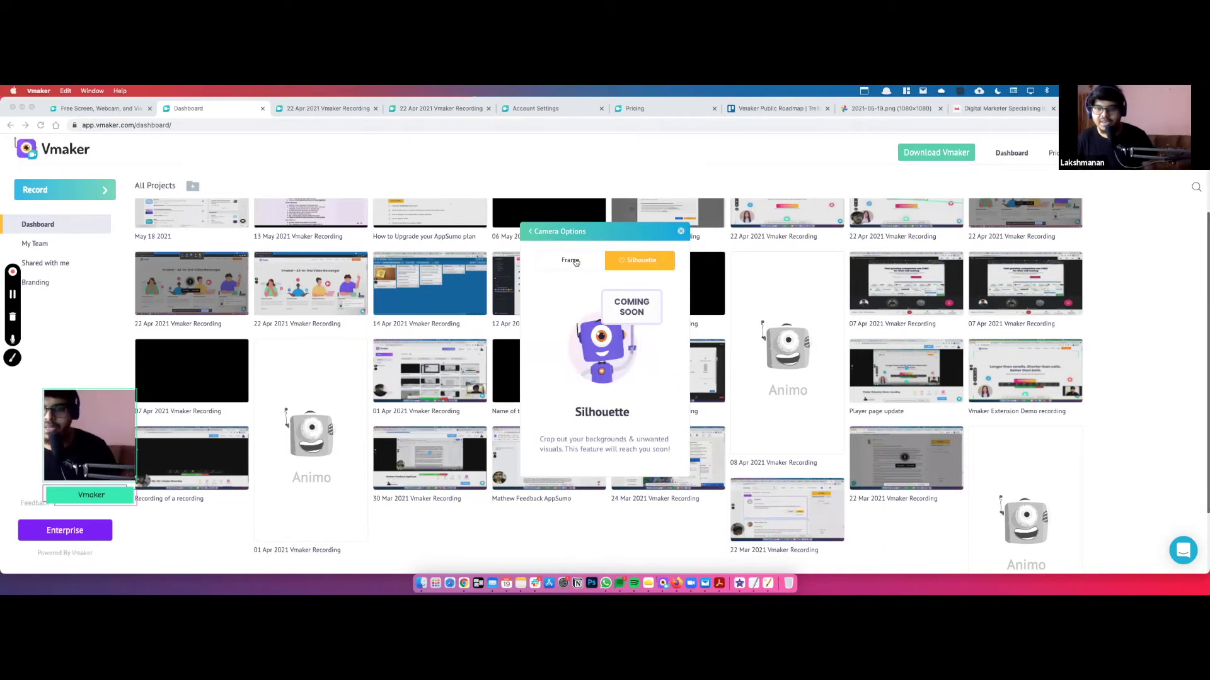
click(574, 261)
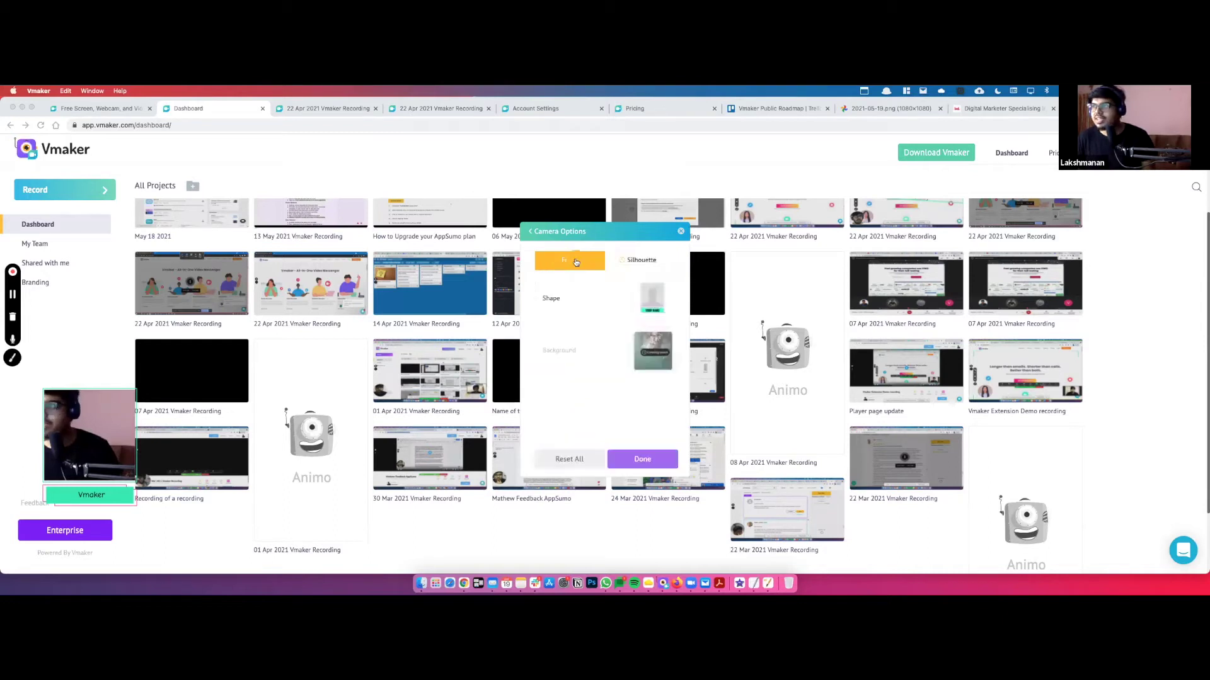
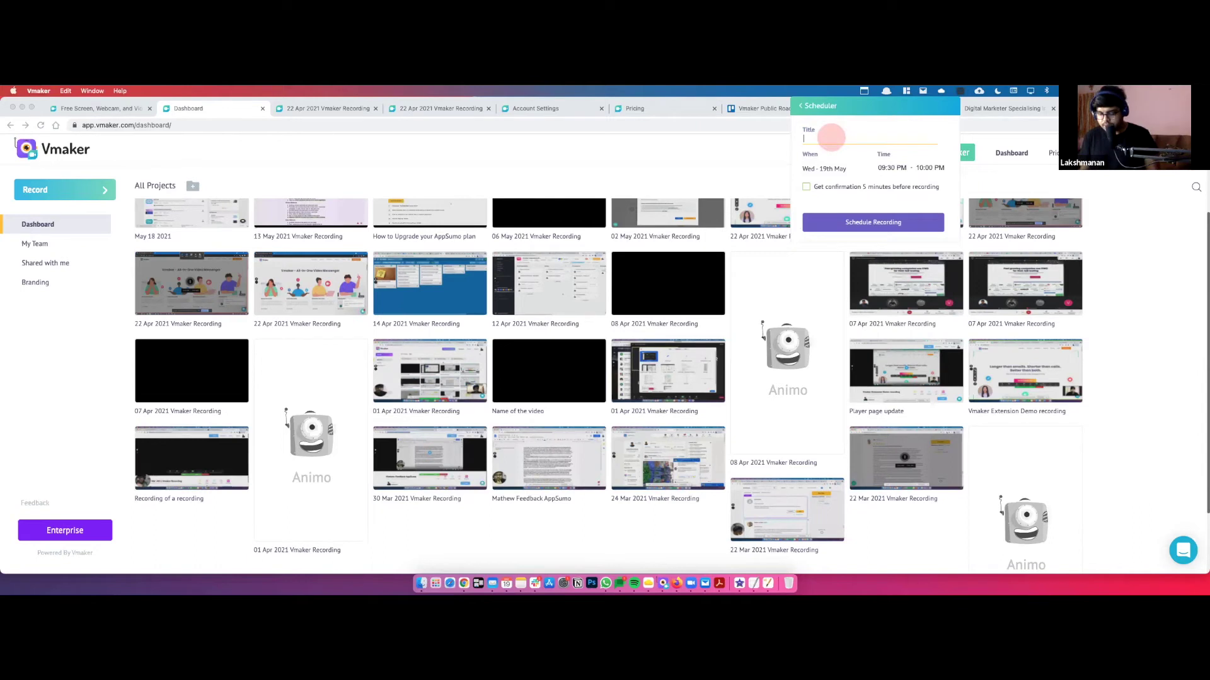
- Title the scheduled recording "Vmaker webinar"
text(msker)
key(BackSpace)
key(BackSpace)
text(aker webinar)
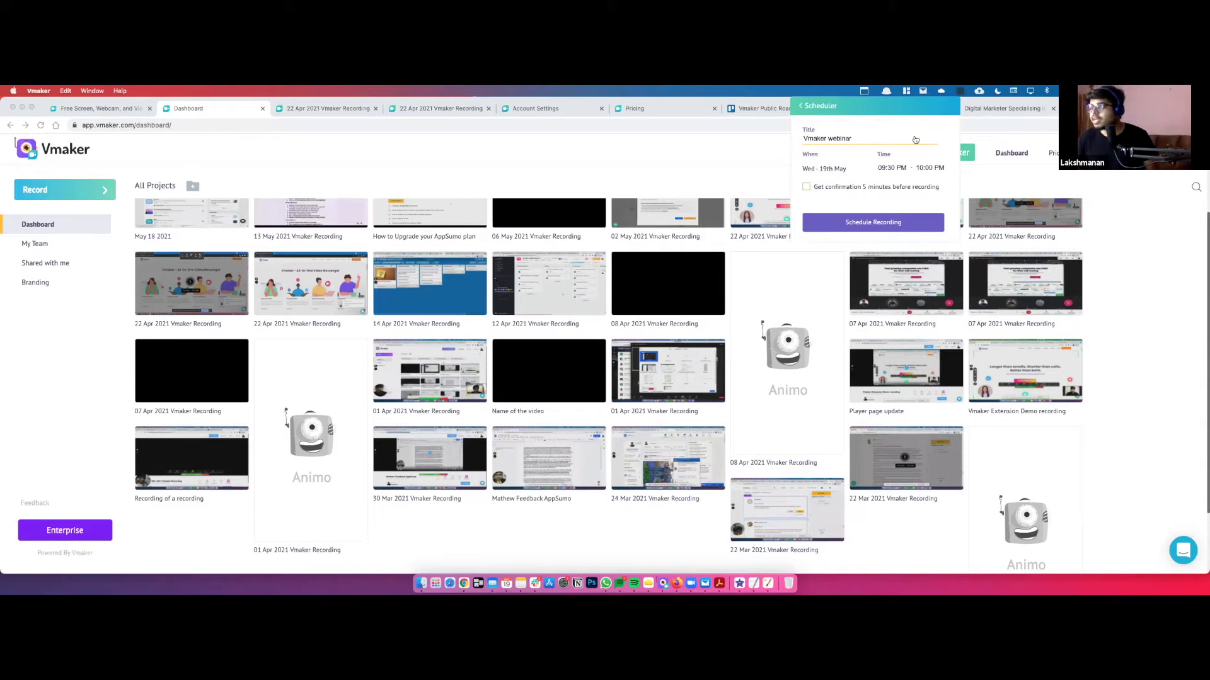
- Set the scheduled recording's time to 11:00 PM - 11:30 PM and schedule it
click(885, 168)
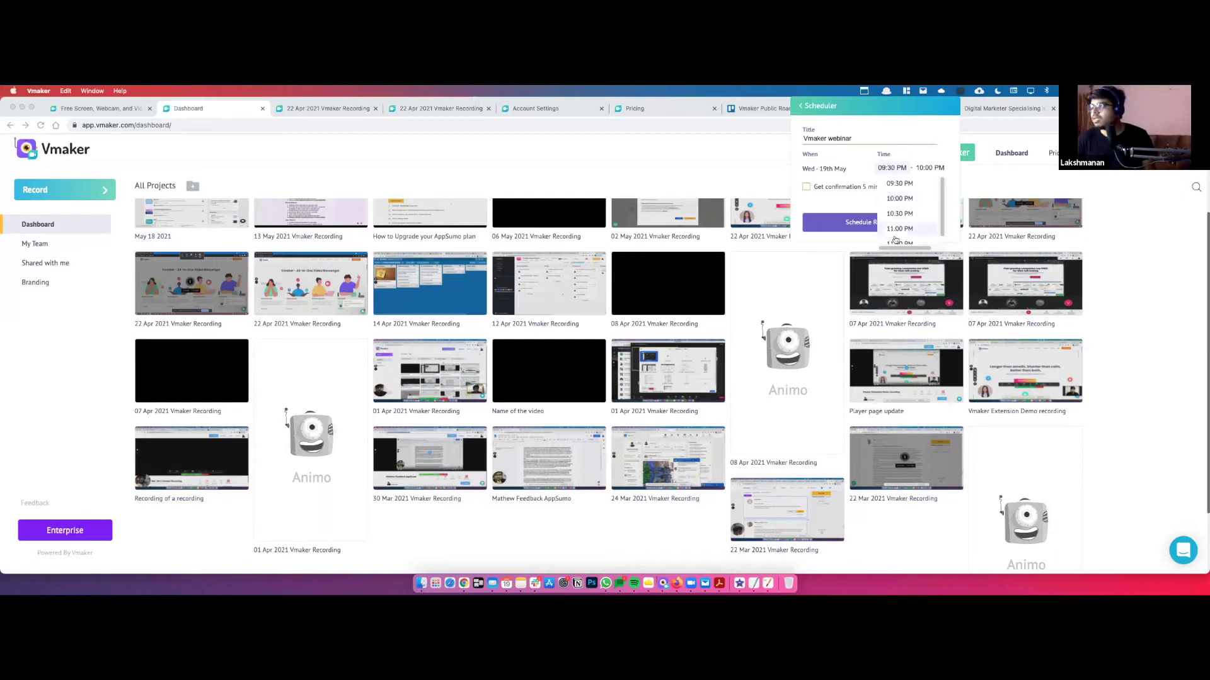
click(898, 230)
click(928, 168)
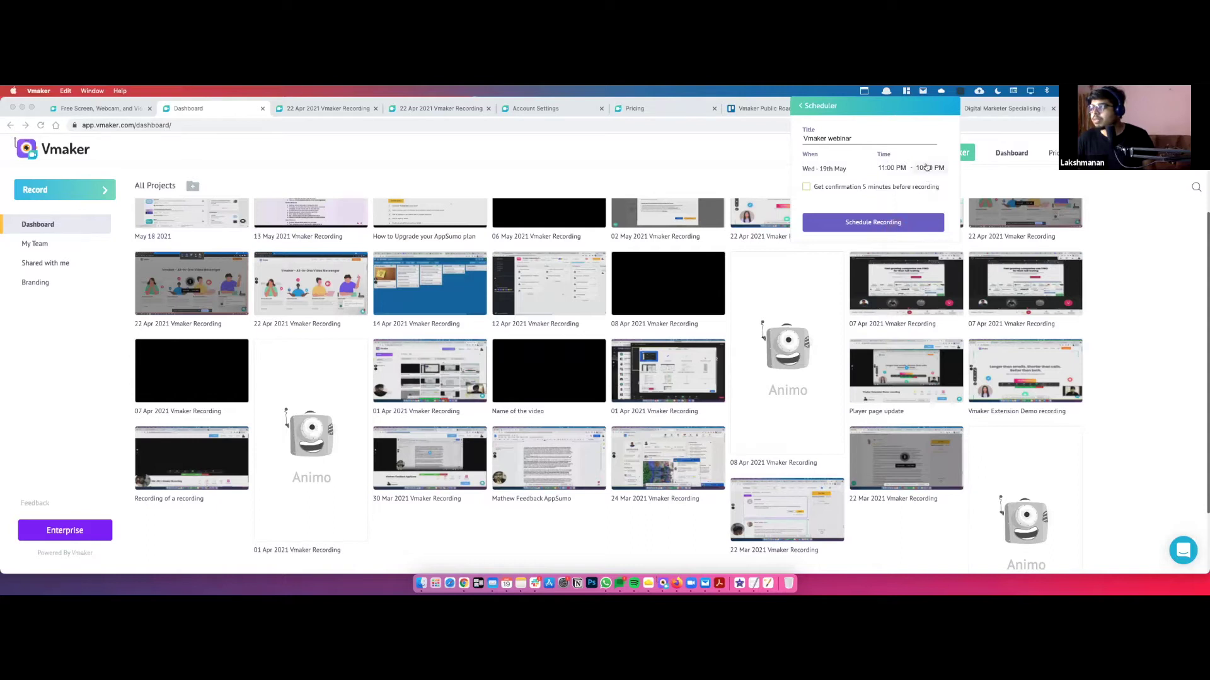
click(920, 230)
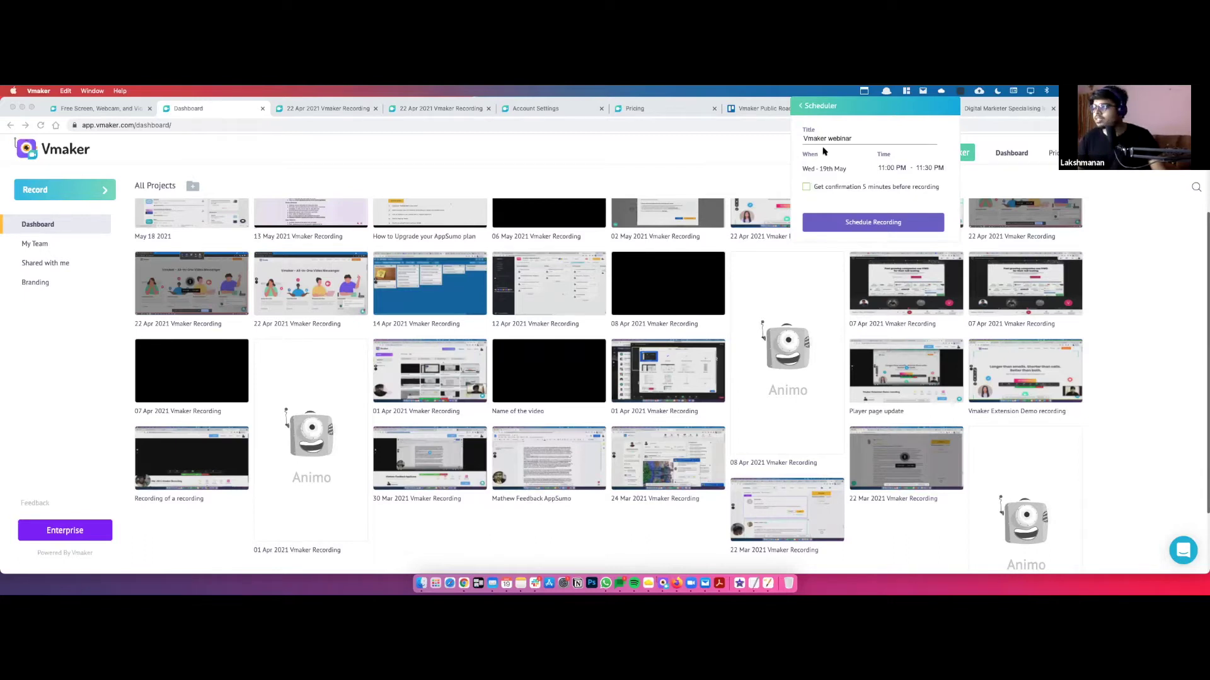
click(867, 229)
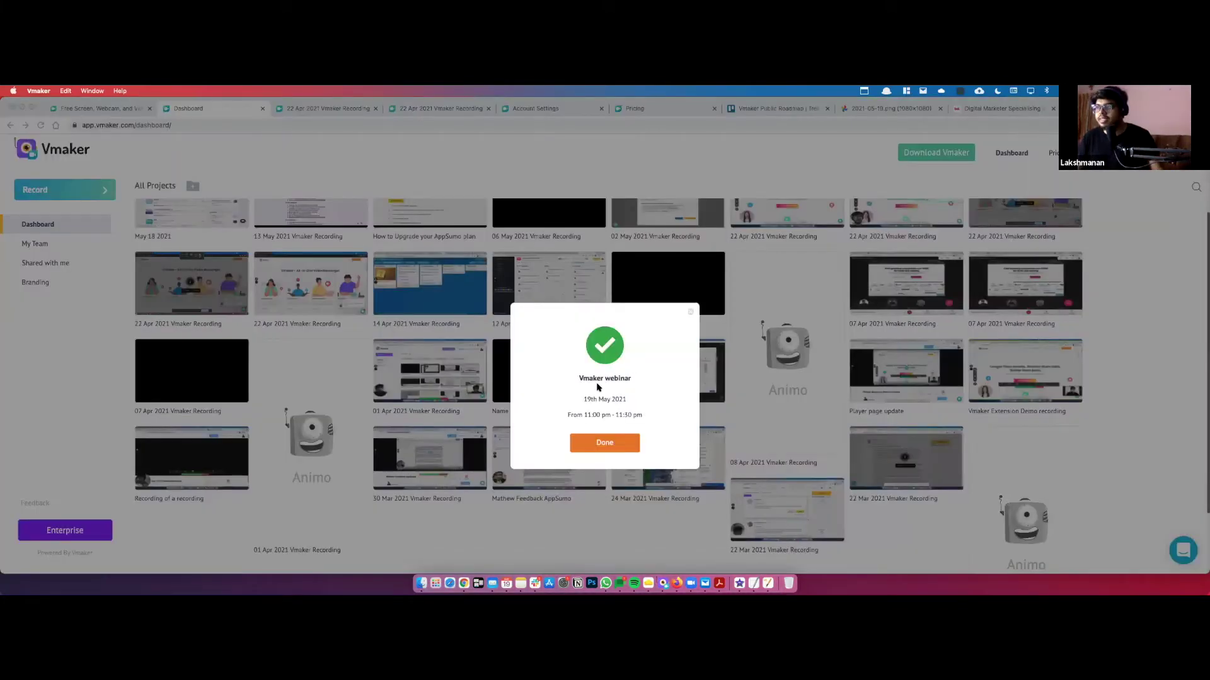
click(605, 443)
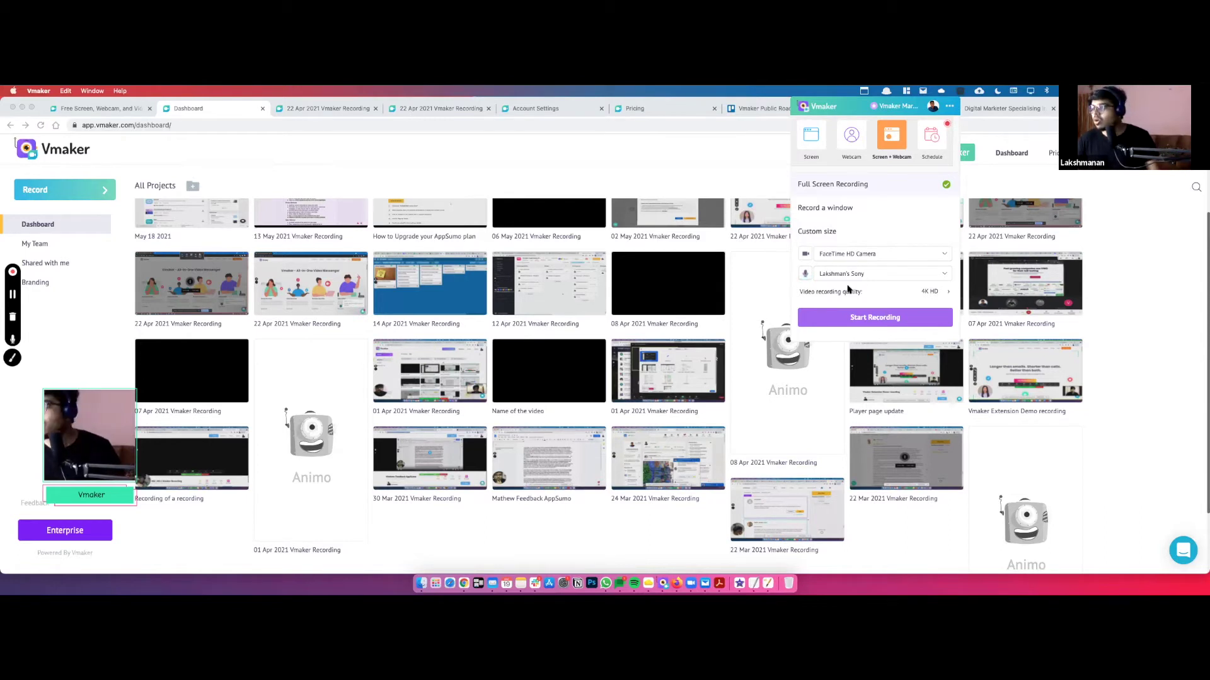
- Set the microphone to USB PnP Audio Device, and review the available cameras and video recording qualities
click(851, 254)
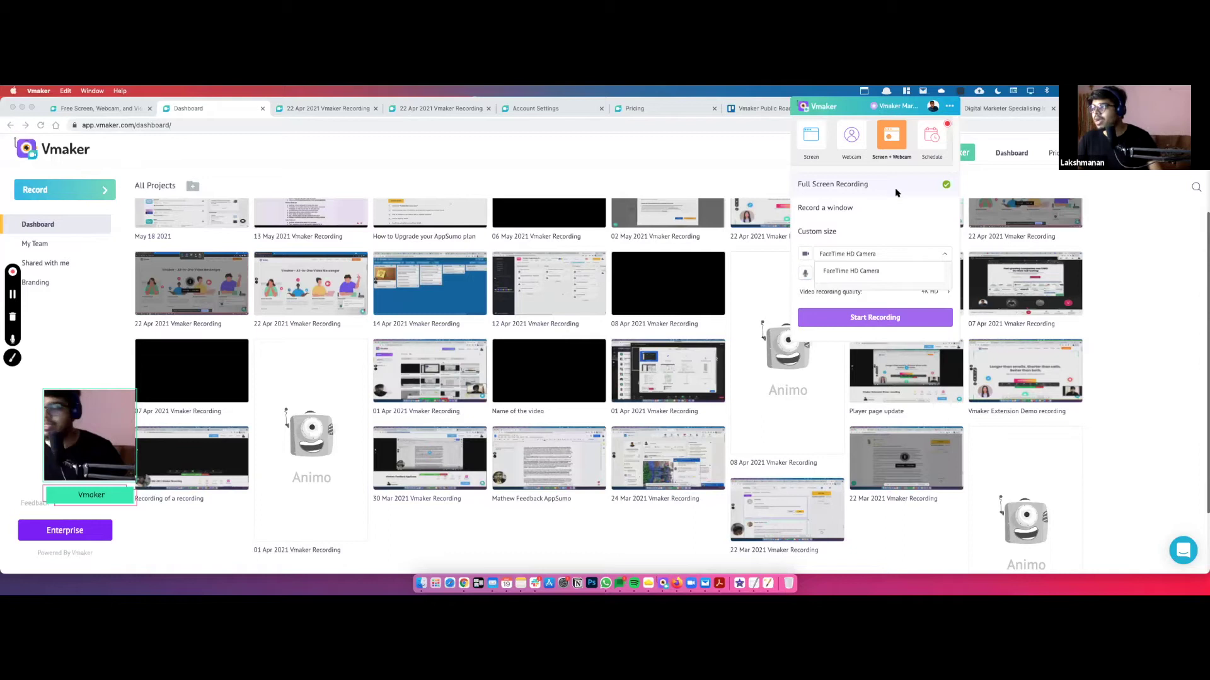
click(887, 243)
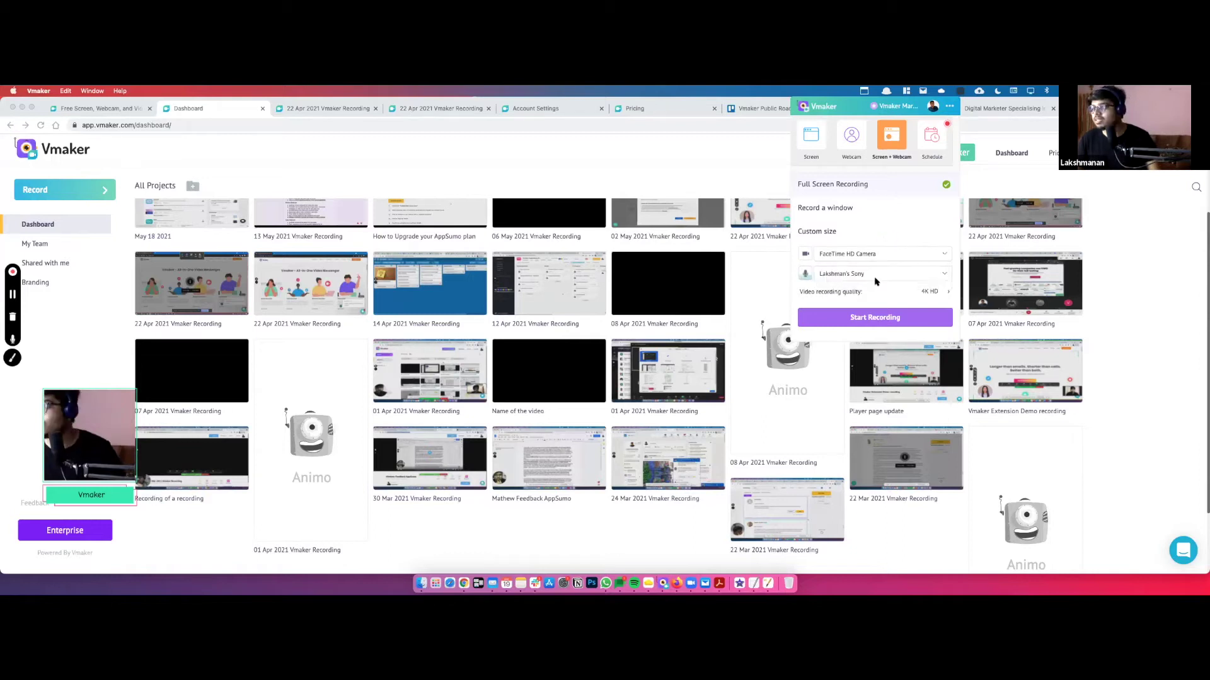
click(873, 276)
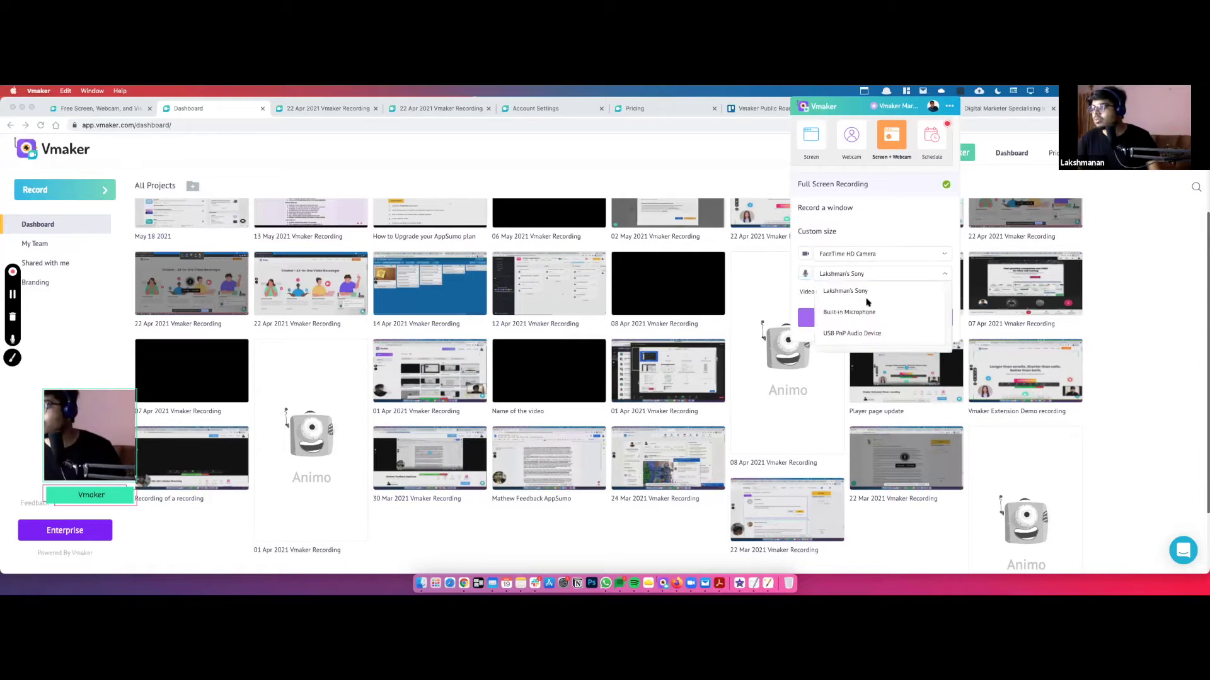
click(862, 335)
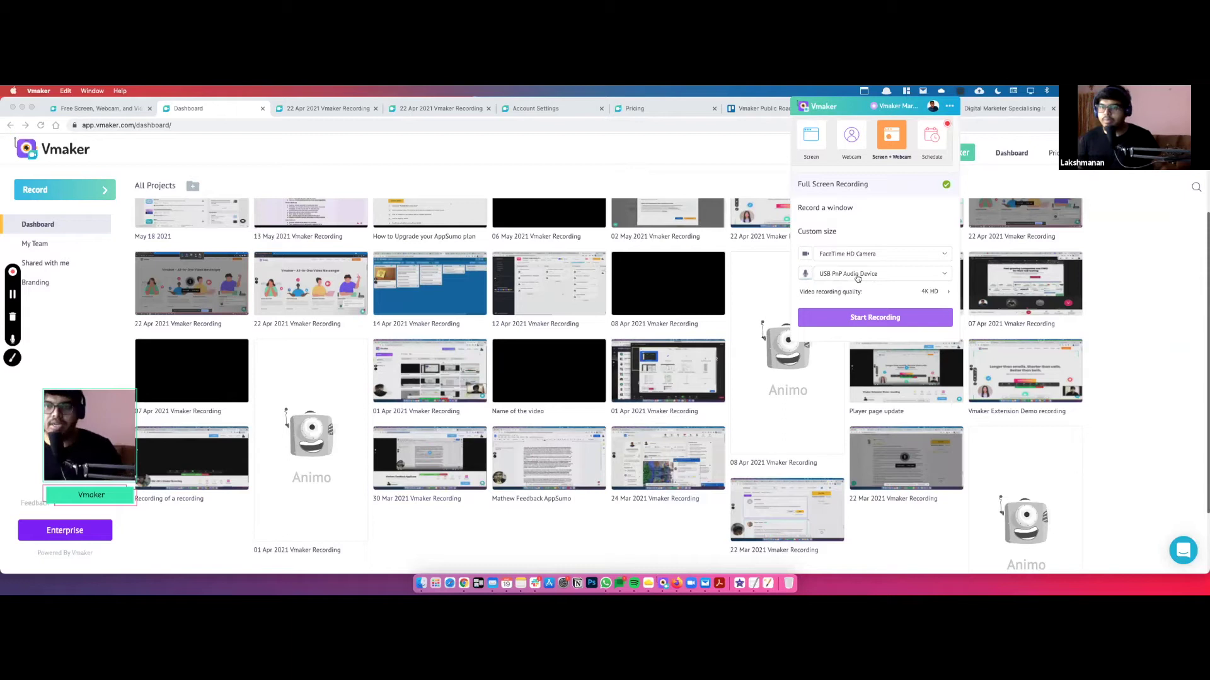
click(935, 294)
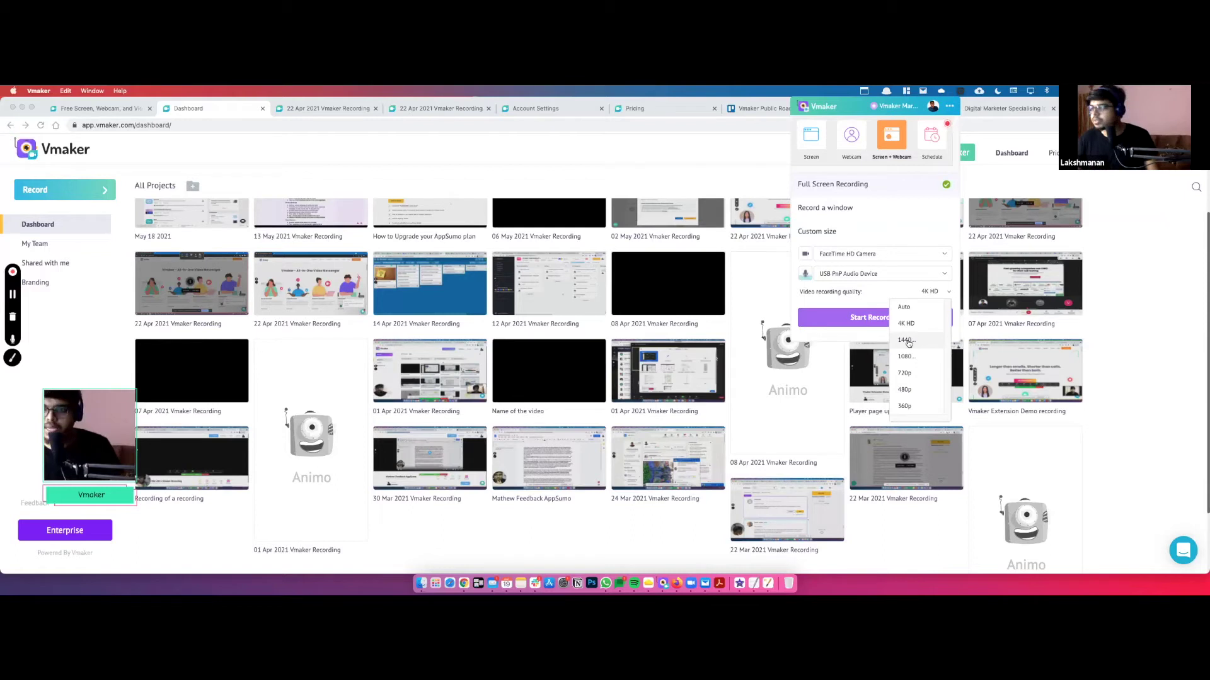
click(919, 296)
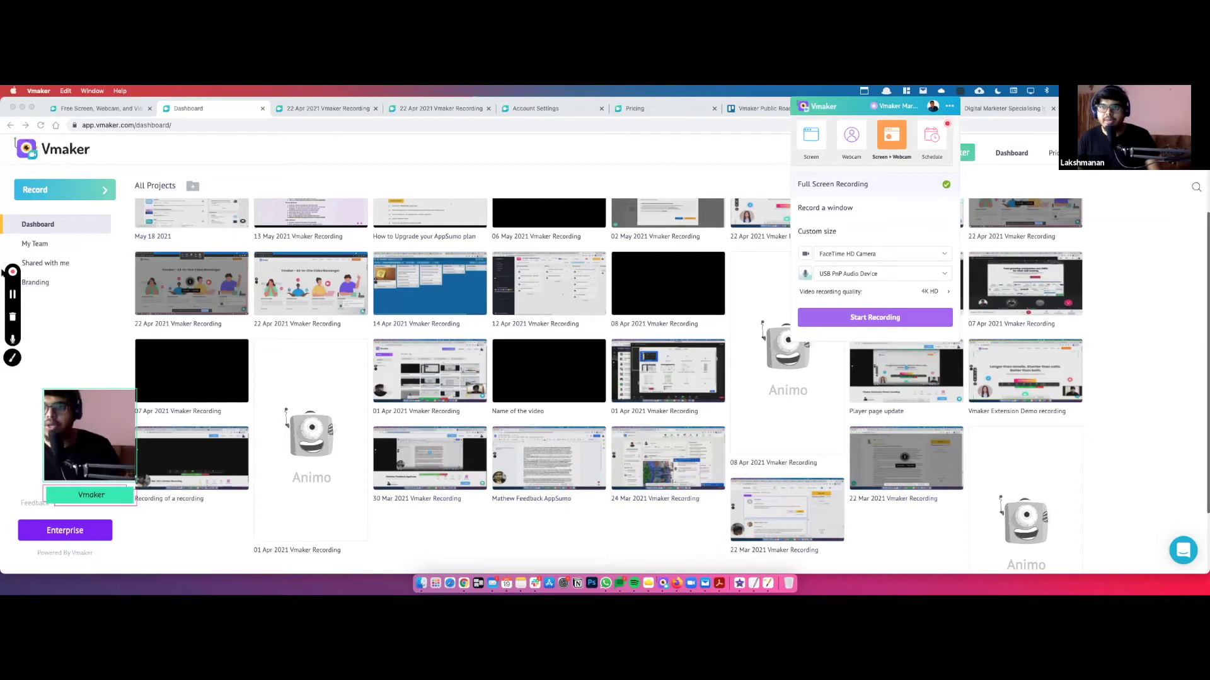
- Set the annotation pen color to orange and start a full-screen recording with screen and webcam
click(13, 358)
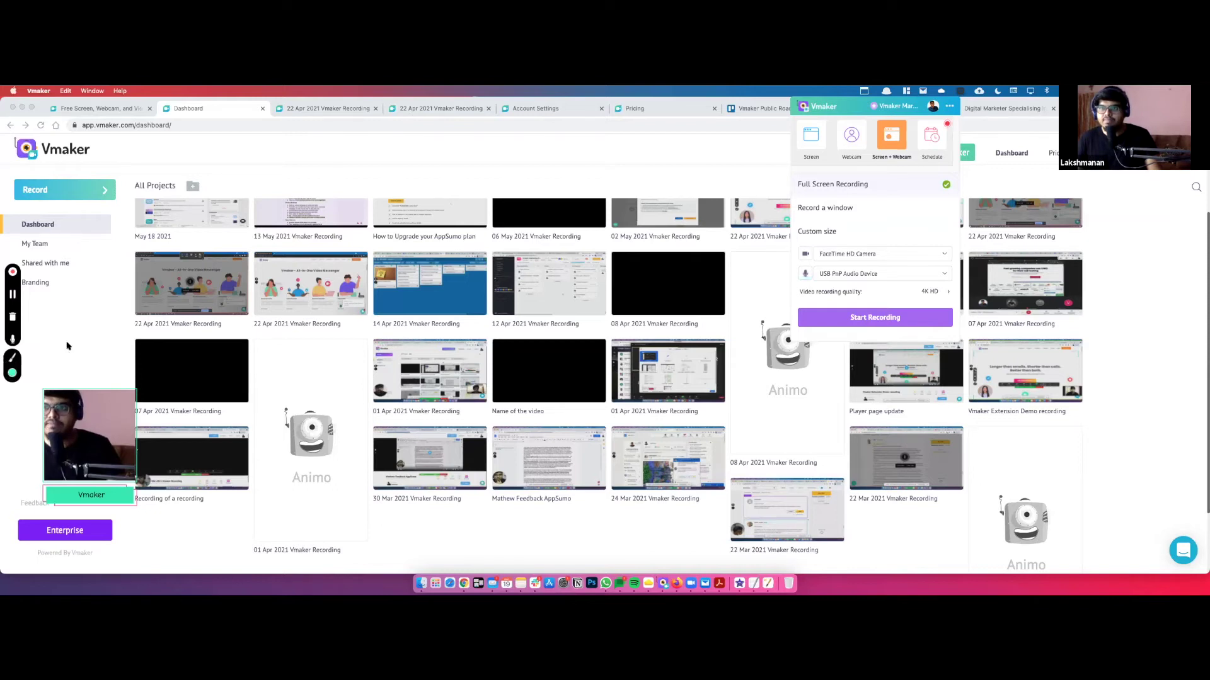
click(12, 373)
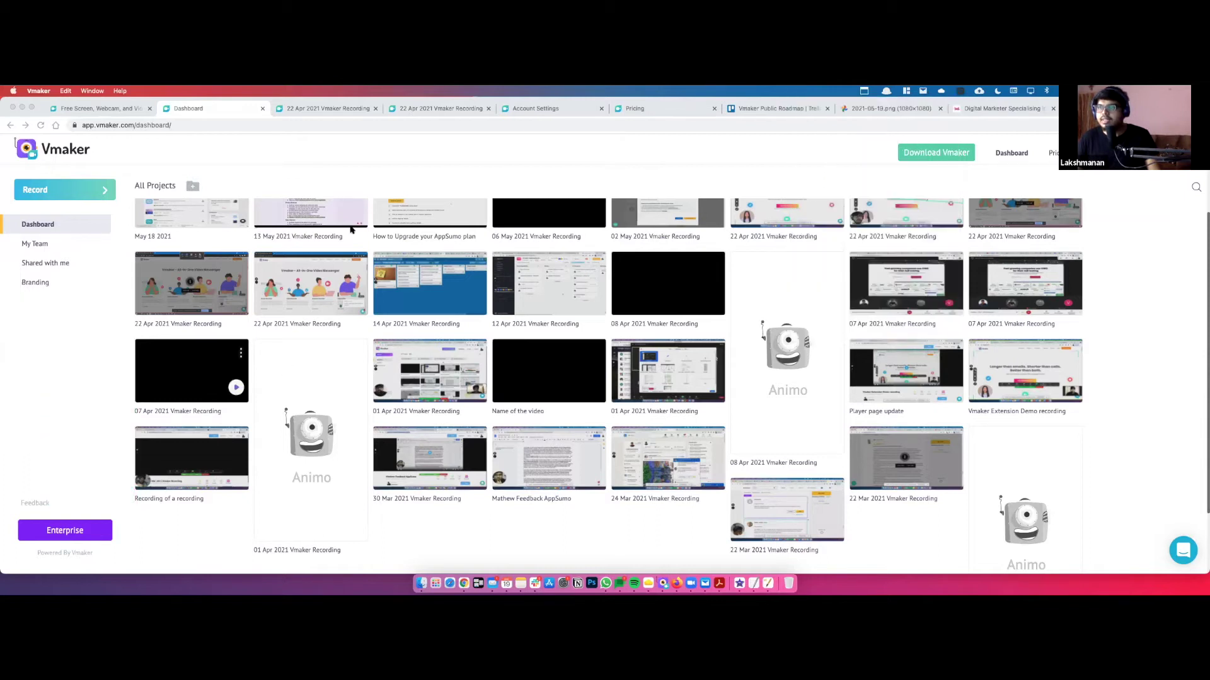
click(239, 247)
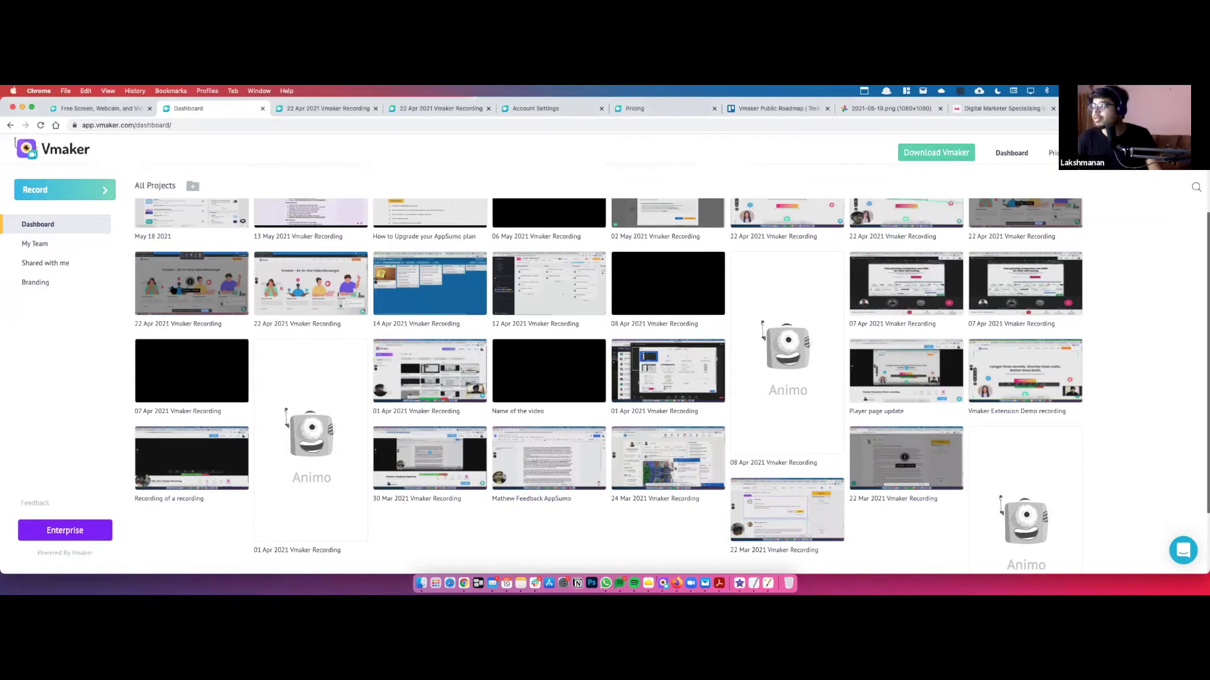
click(960, 92)
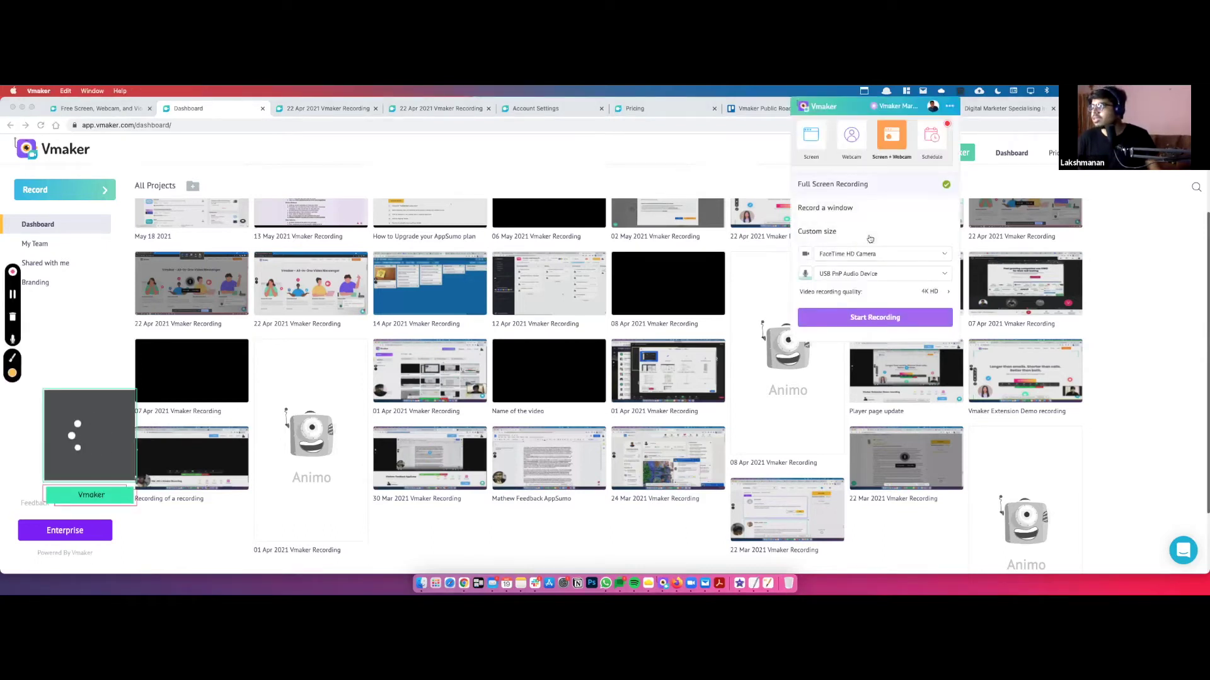
click(865, 313)
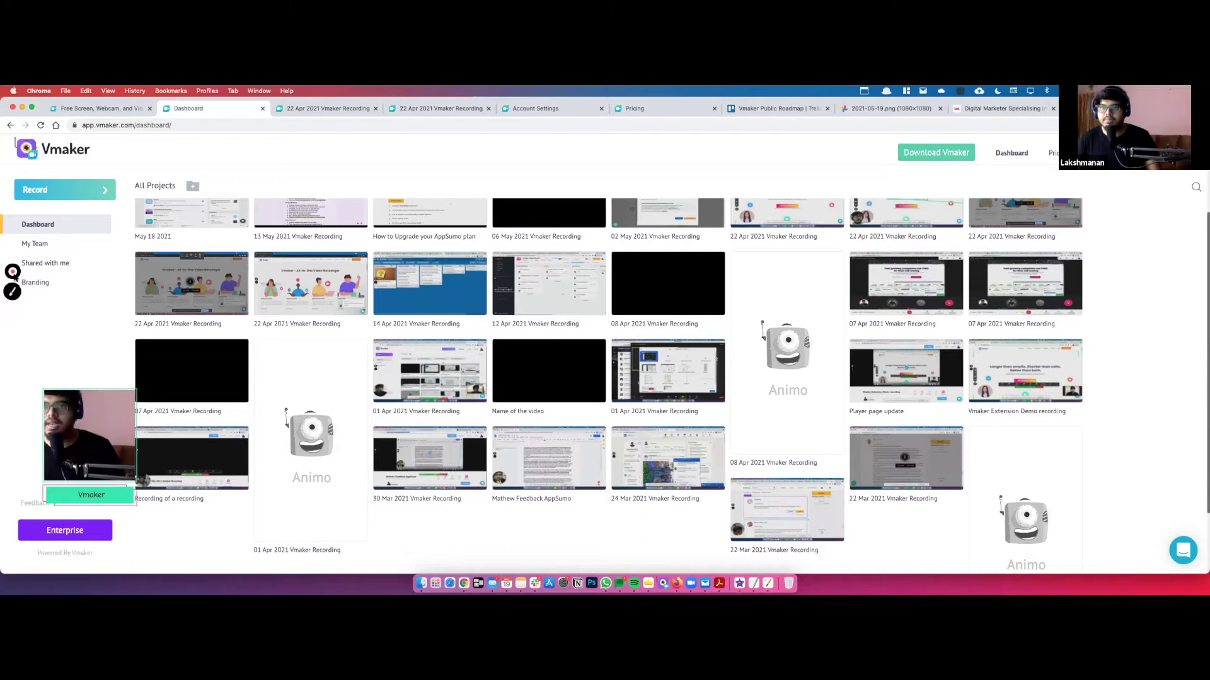
- Draw an orange freehand loop around the All Projects heading with the annotation pen, and stop the recording
mouse_move(13, 362)
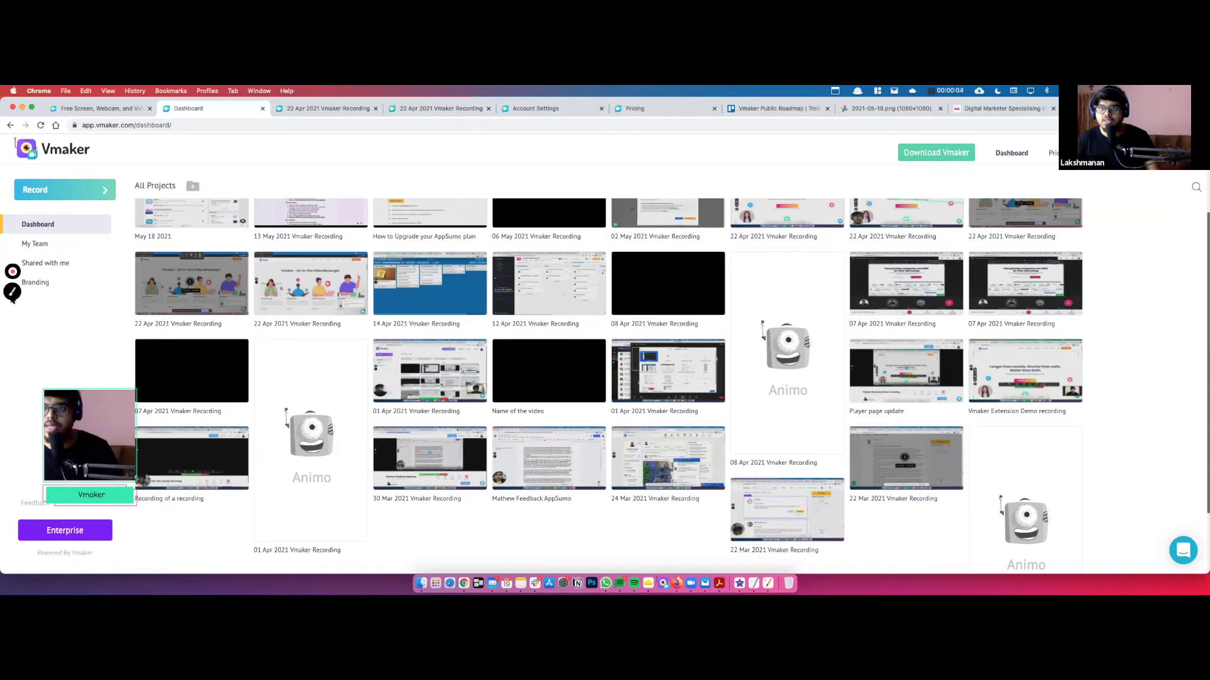
click(13, 293)
click(12, 293)
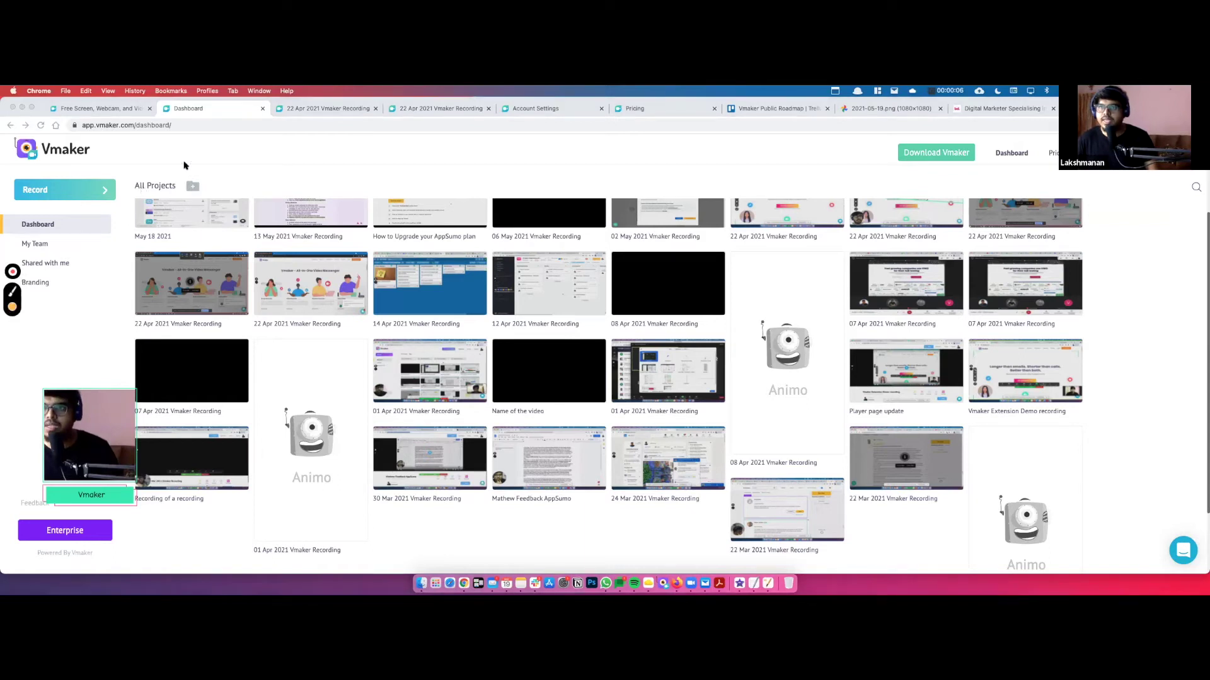
mouse_move(129, 176)
mouse_down()
mouse_move(227, 169)
mouse_move(130, 179)
mouse_up()
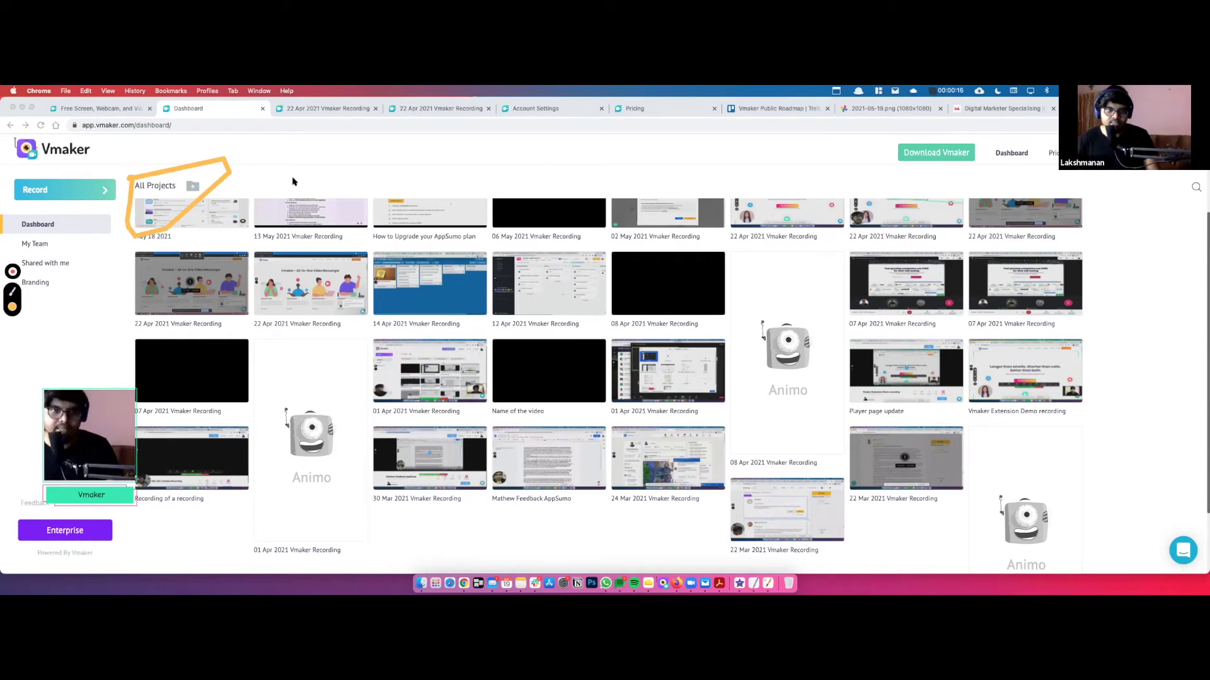
click(399, 190)
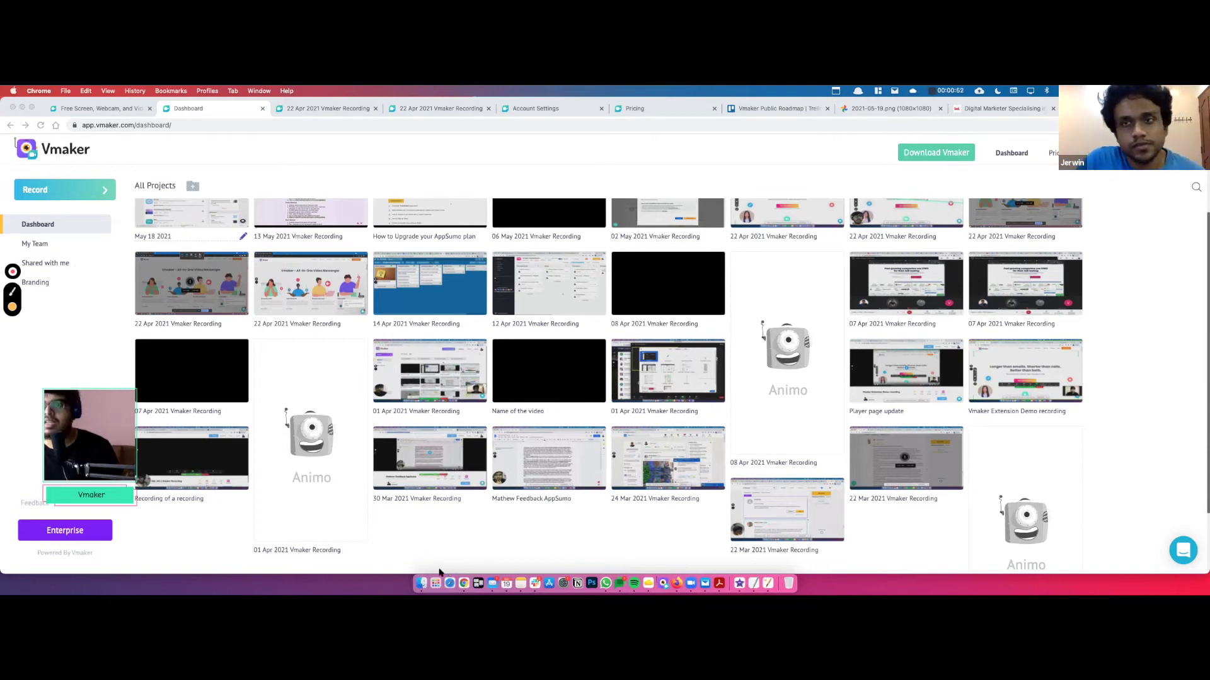
mouse_move(12, 275)
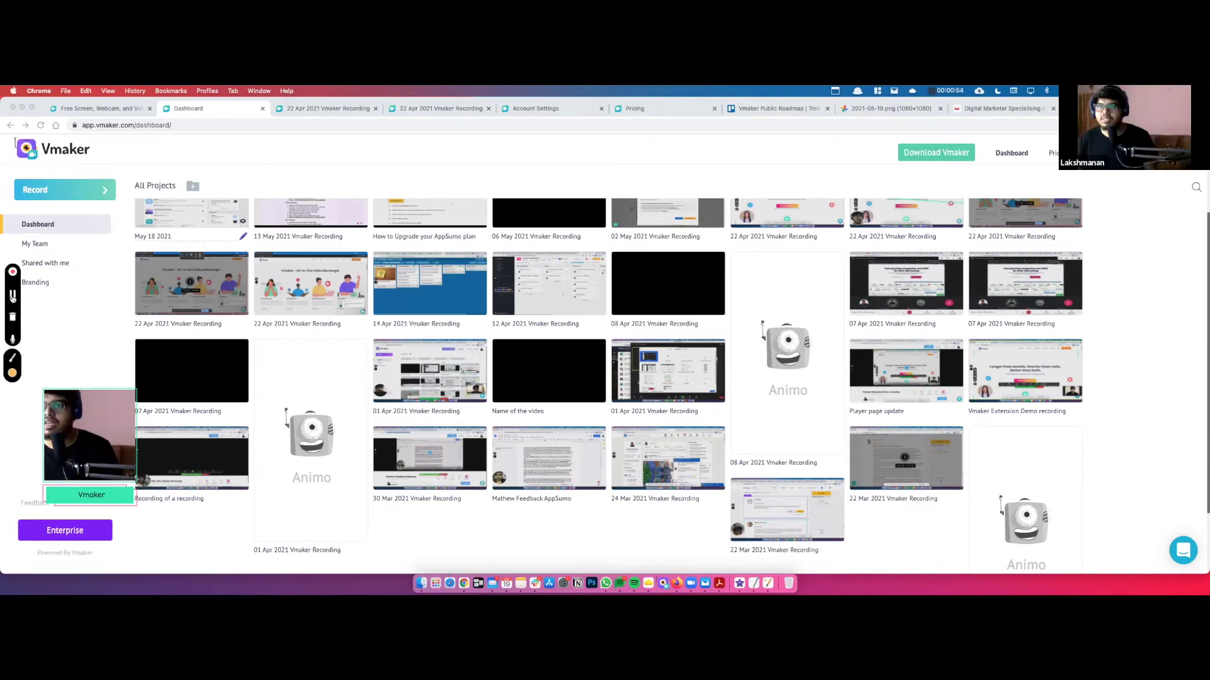
click(12, 273)
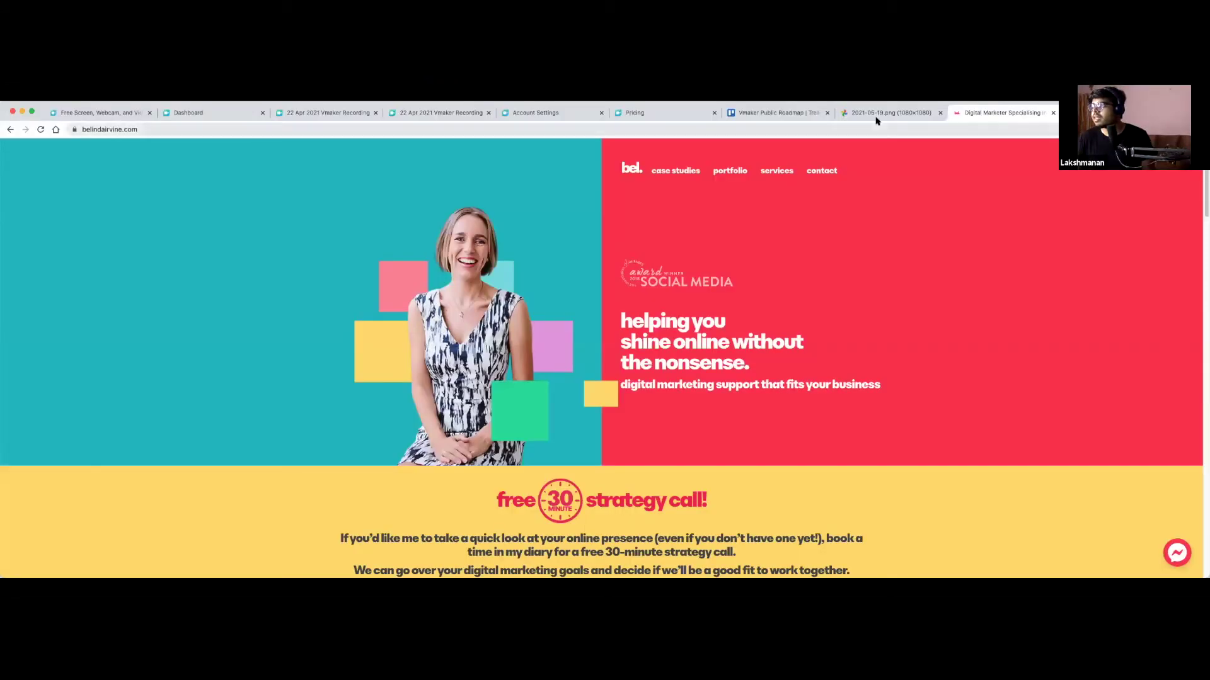
- Compare the monthly and yearly prices of the Lite, Starter and Team plans on the pricing page
click(662, 118)
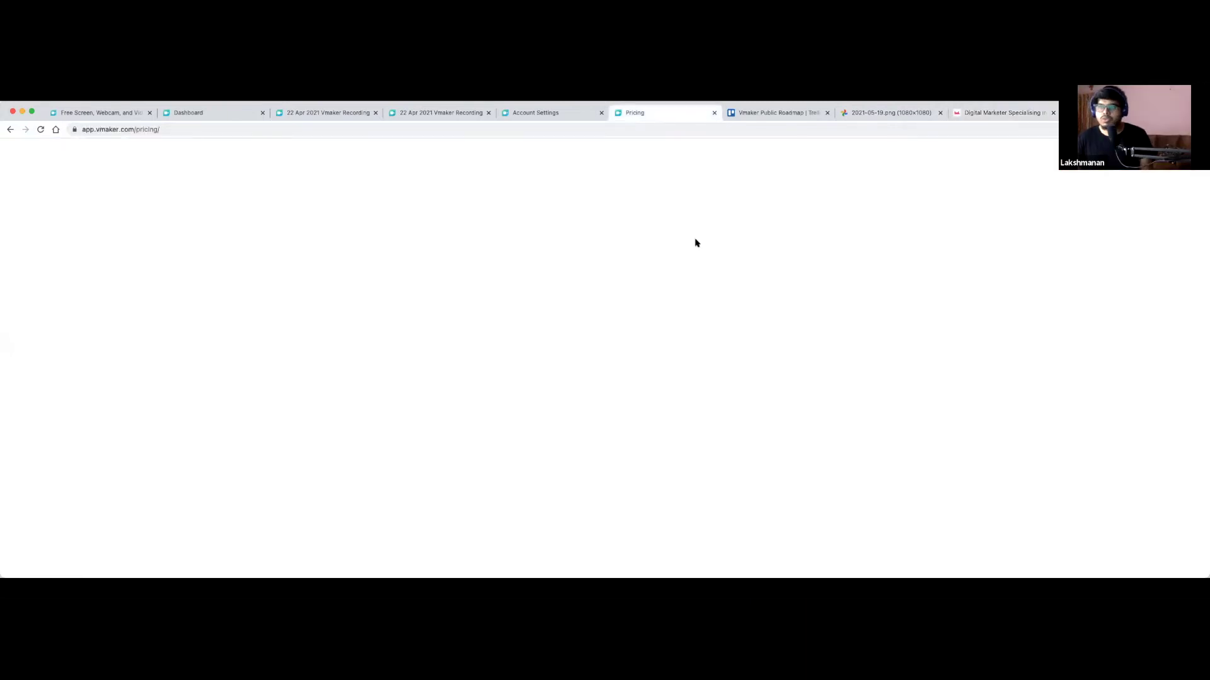
scroll(695, 243, up, 20)
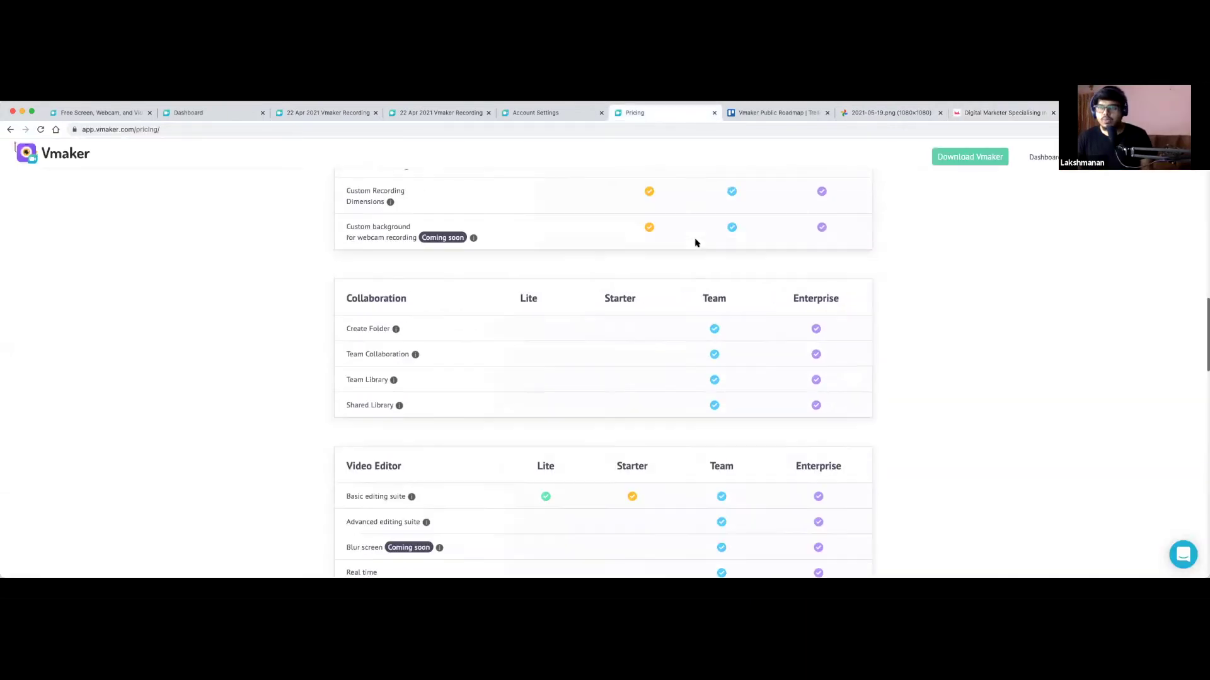
scroll(695, 243, down, 1)
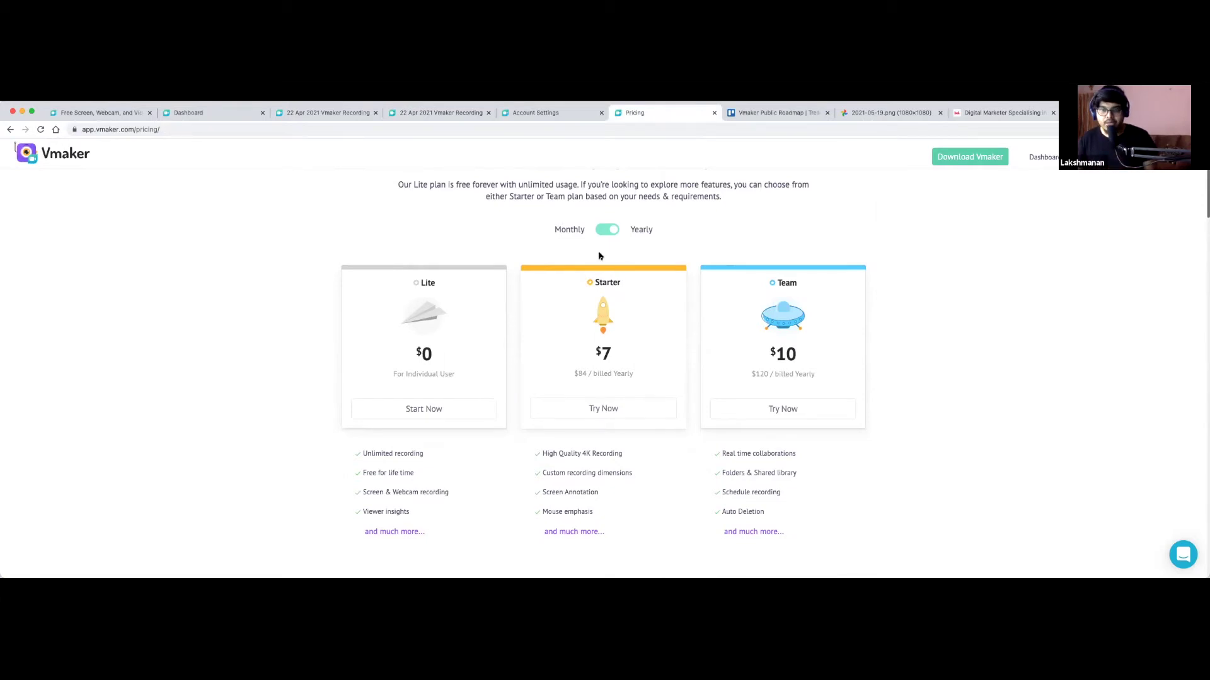
click(606, 231)
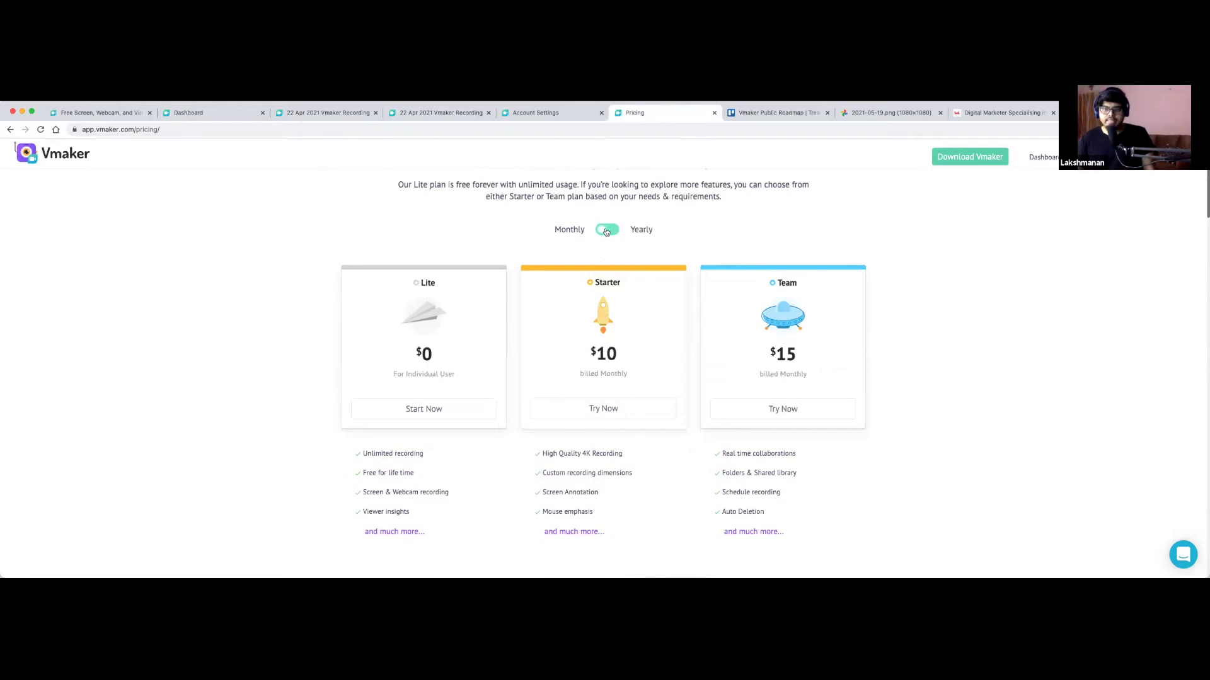
click(606, 231)
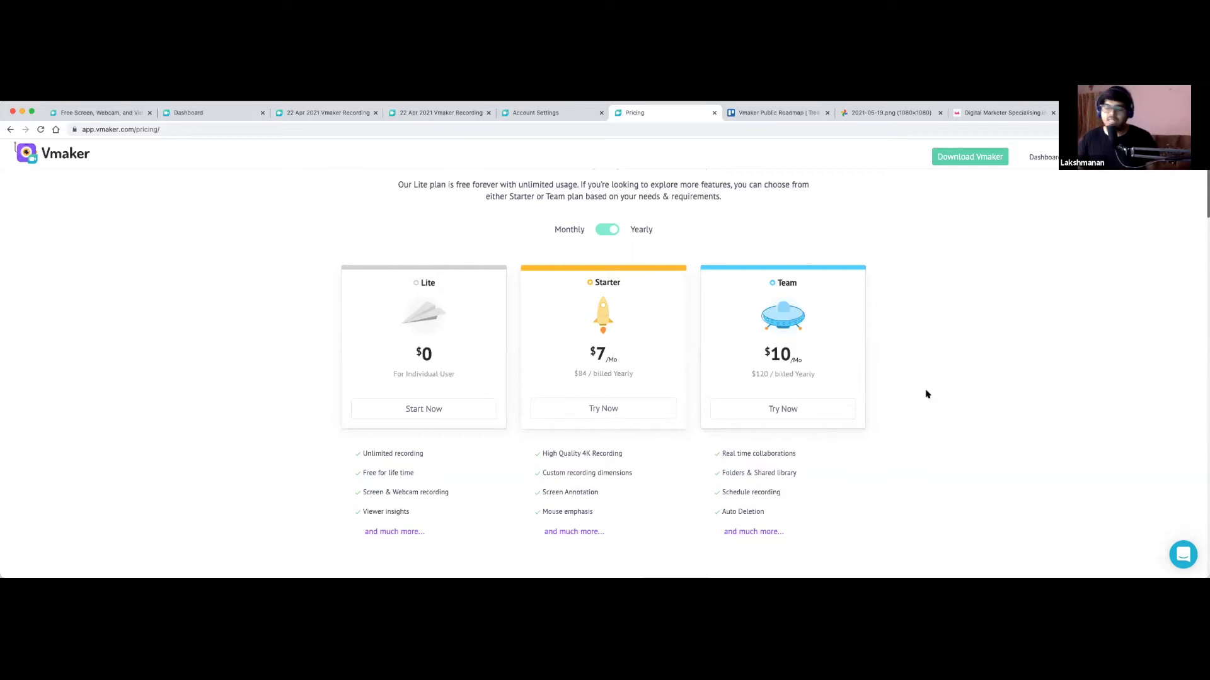
- Examine the Vmaker Public Roadmap board on Trello and the plan comparison tables on the pricing page
click(776, 117)
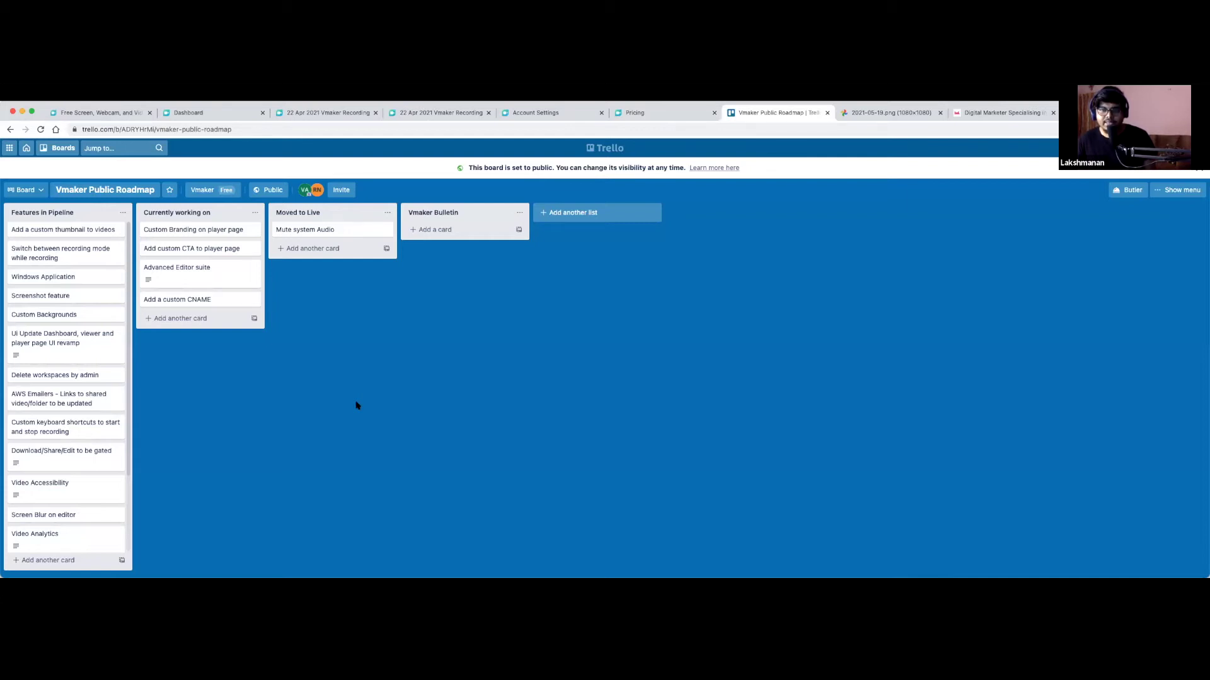
click(654, 112)
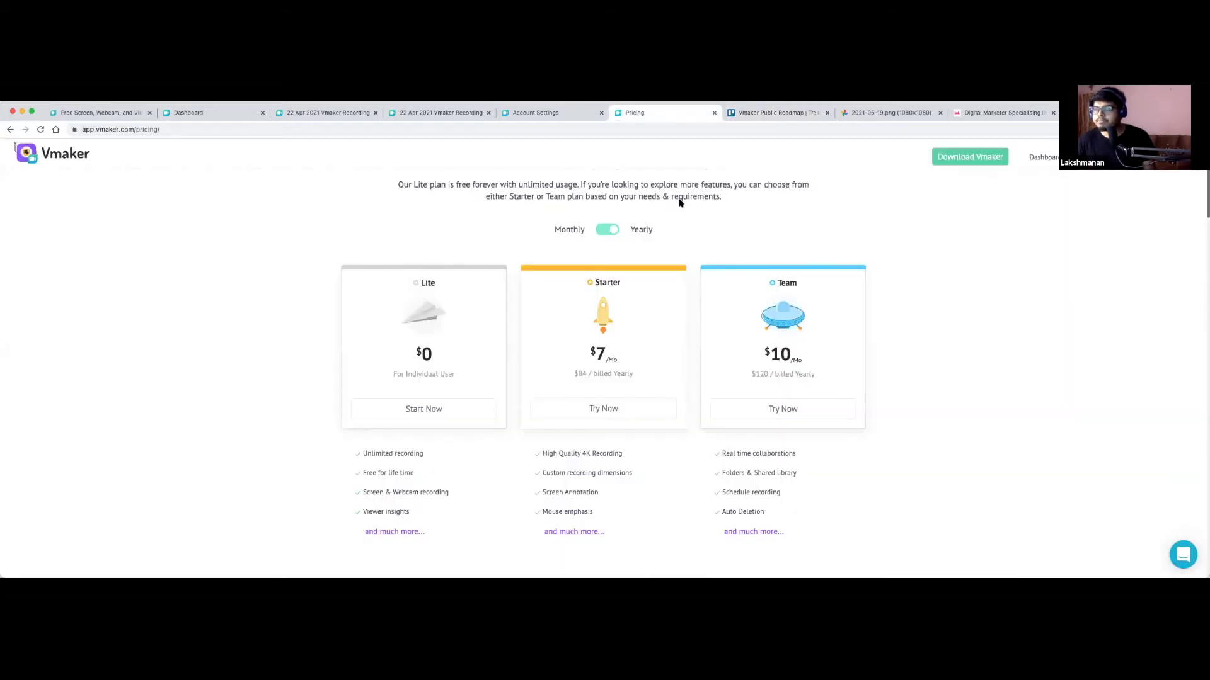
scroll(318, 354, down, 5)
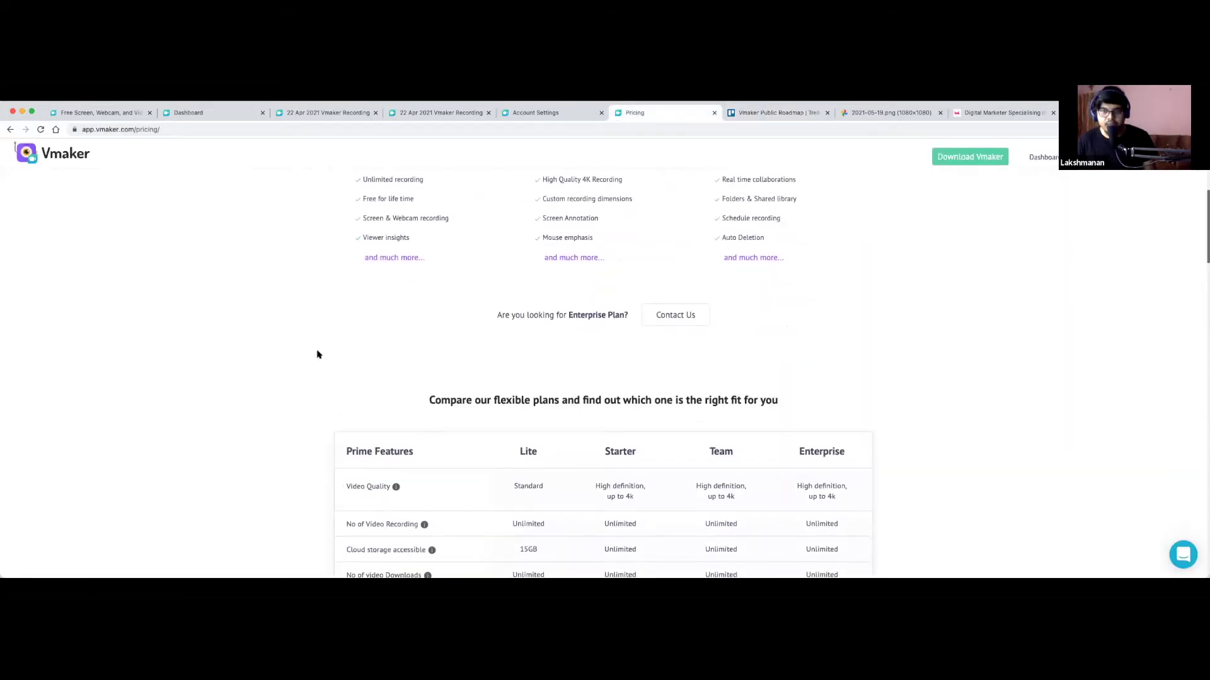
scroll(318, 354, down, 3)
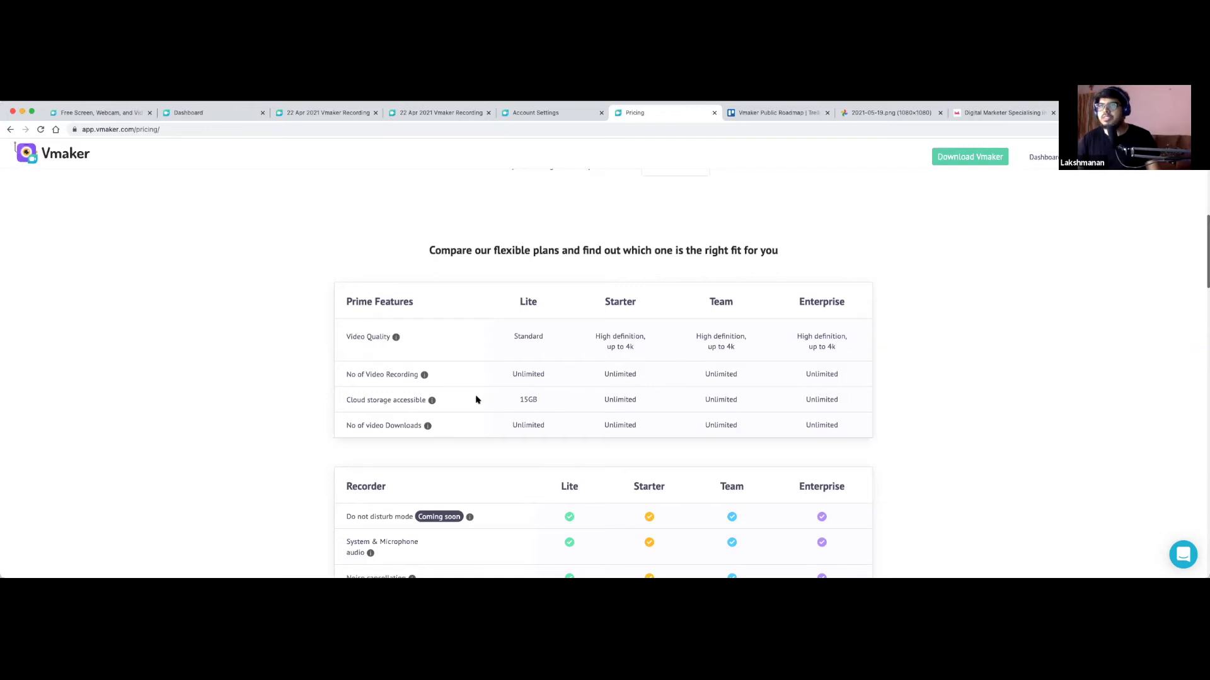
- Return to the Vmaker dashboard and look through the project folders and recordings
click(219, 119)
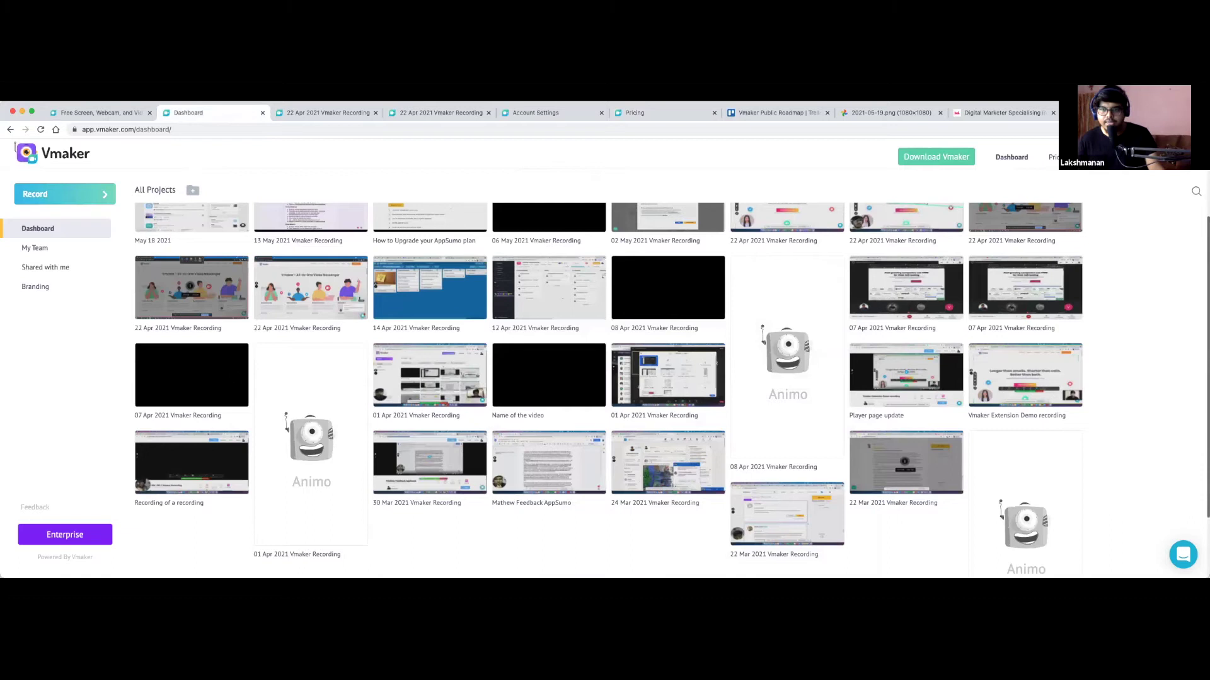
mouse_move(236, 377)
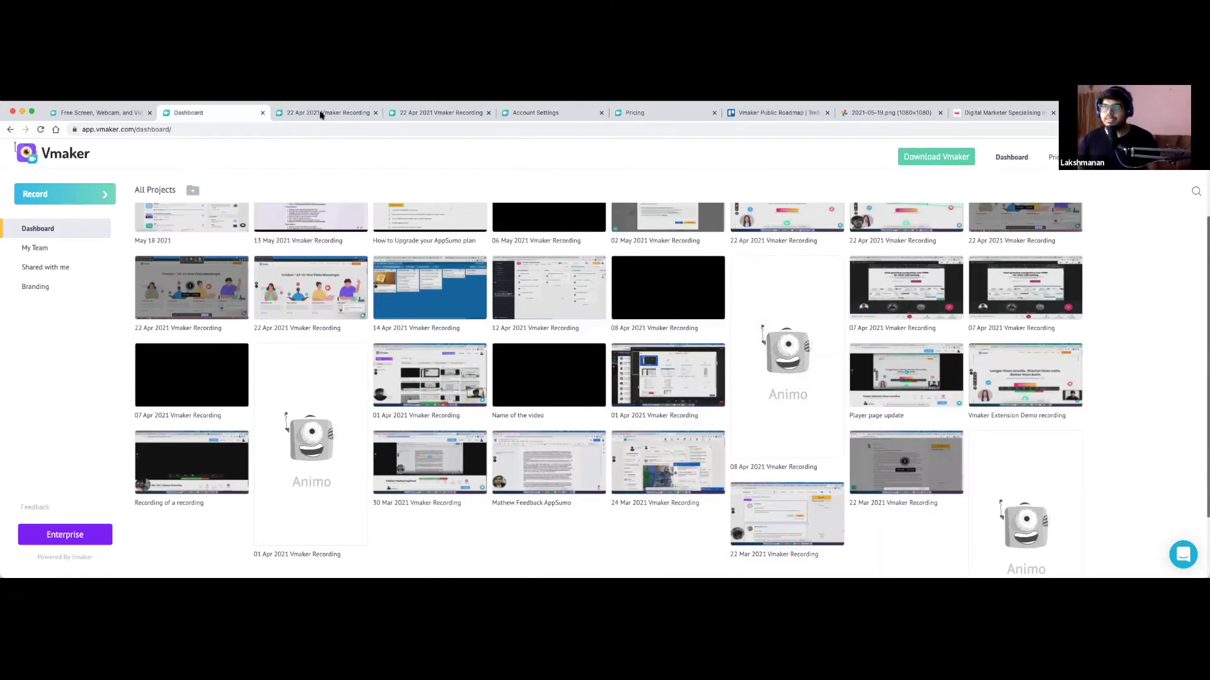
mouse_move(221, 313)
click(60, 229)
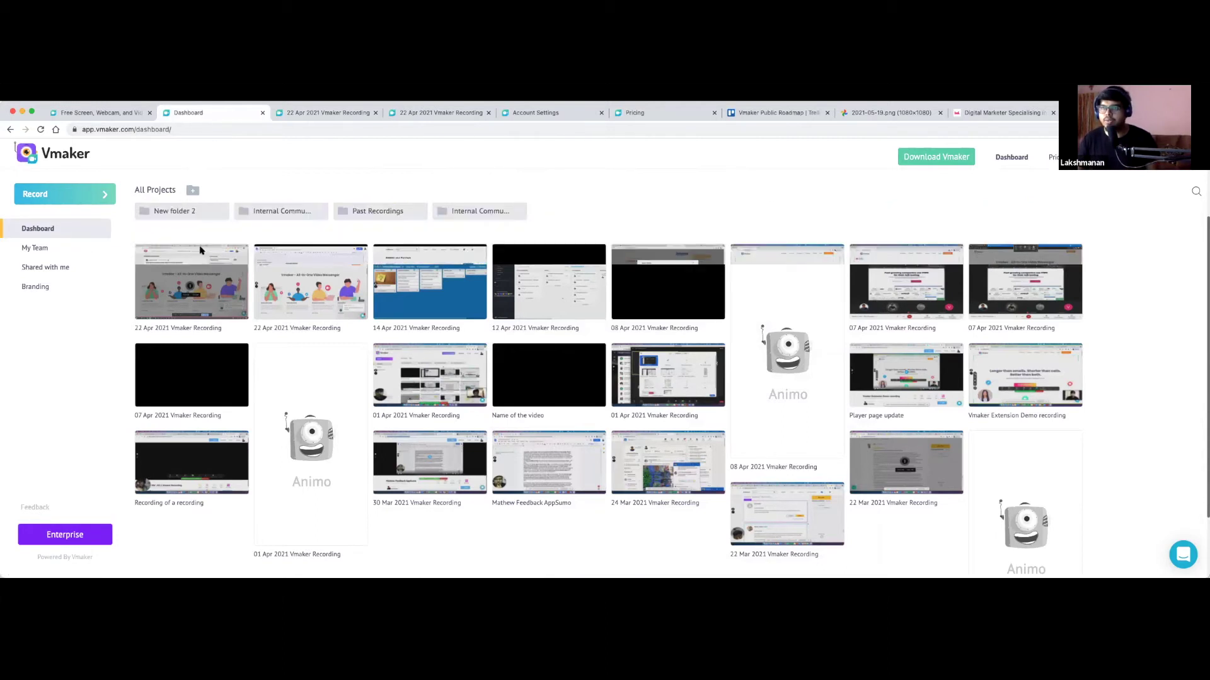
scroll(199, 250, down, 3)
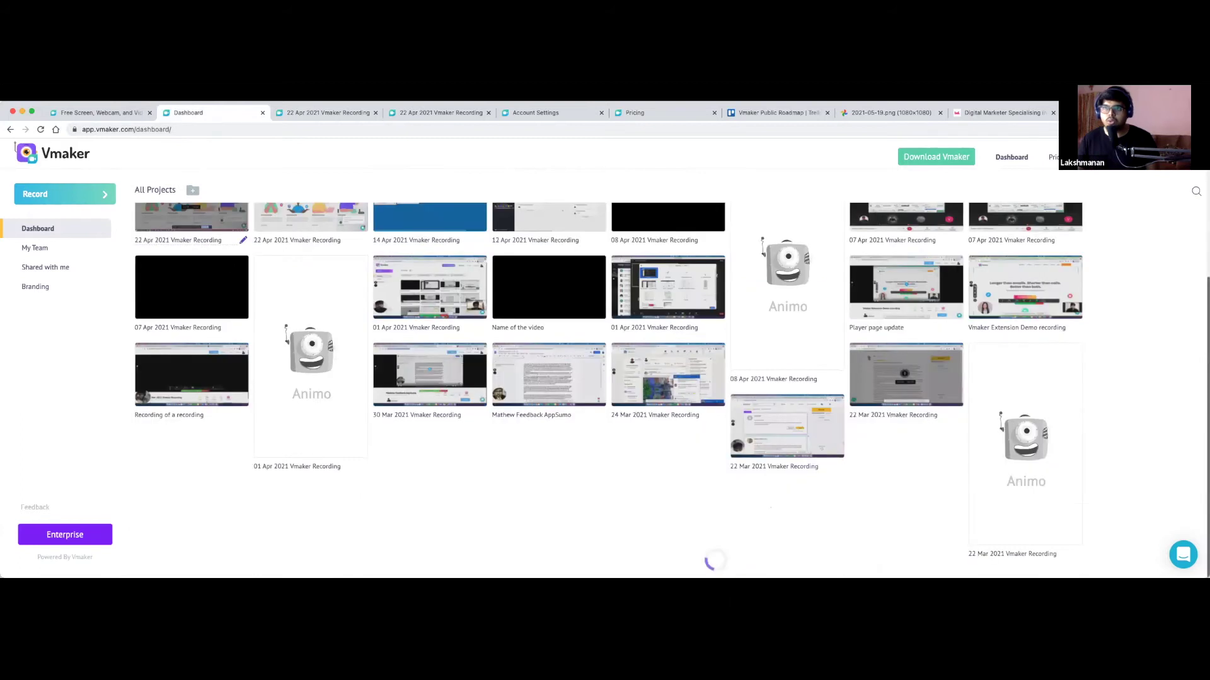
- Look over the actions available for a 07 Apr 2021 recording among the dashboard's projects
click(242, 240)
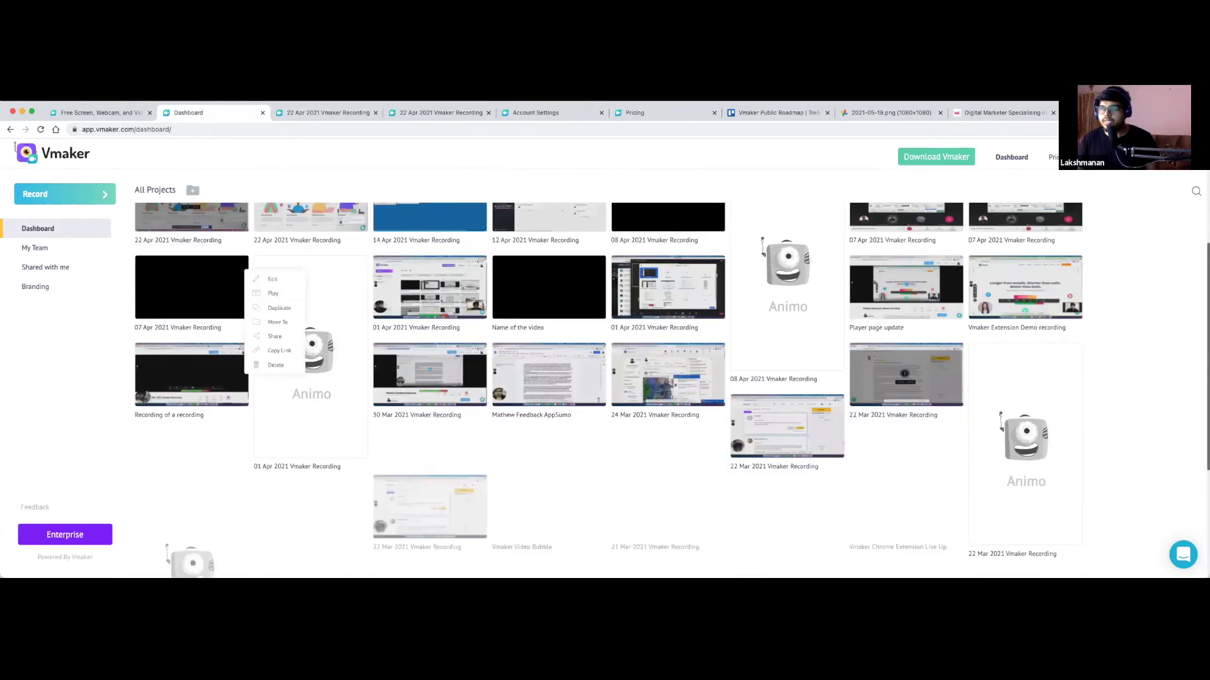
scroll(238, 286, up, 1)
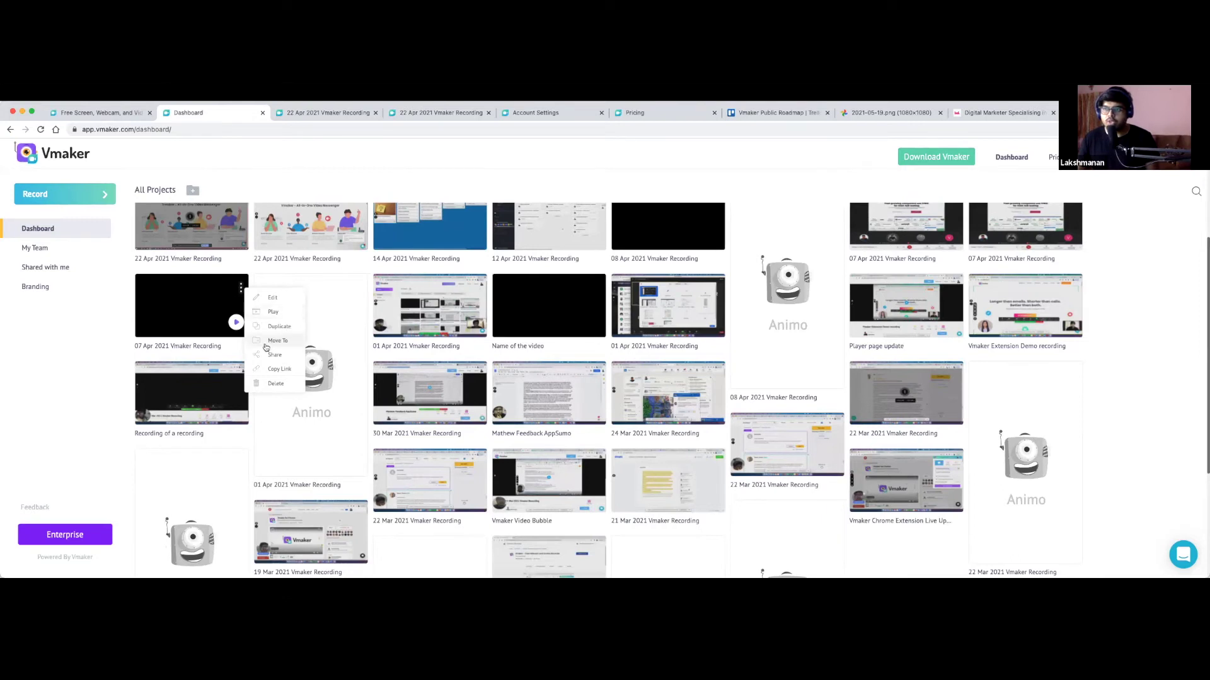
scroll(265, 347, up, 1)
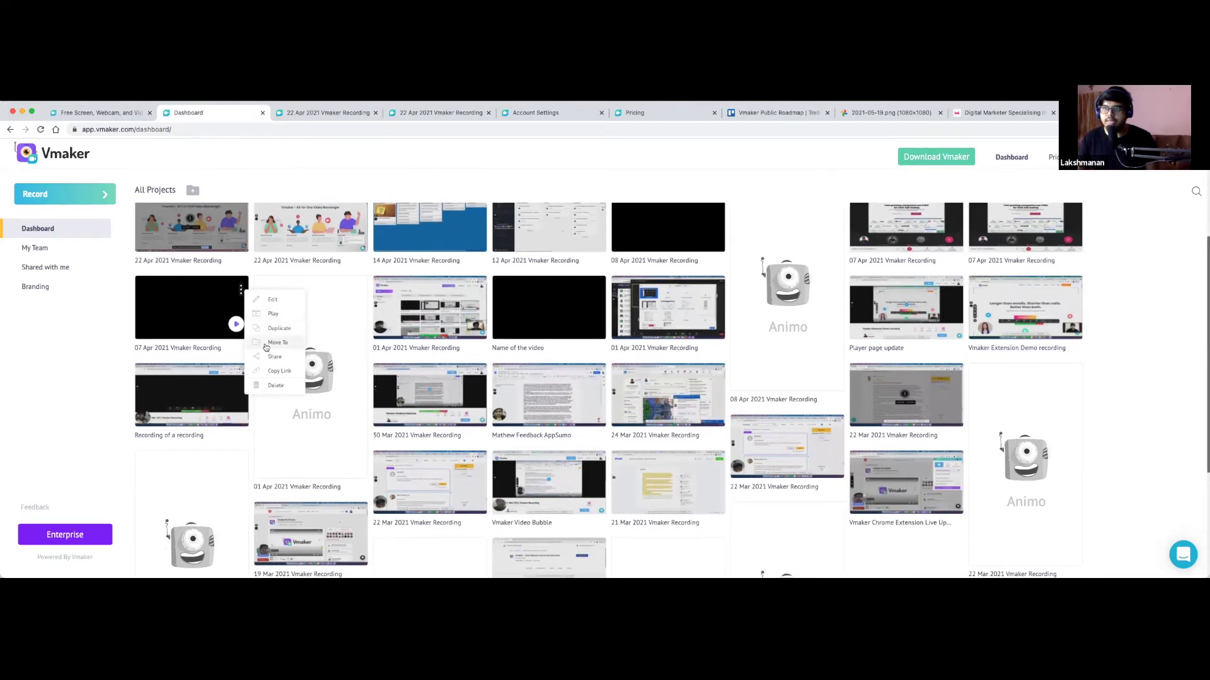
scroll(265, 347, up, 5)
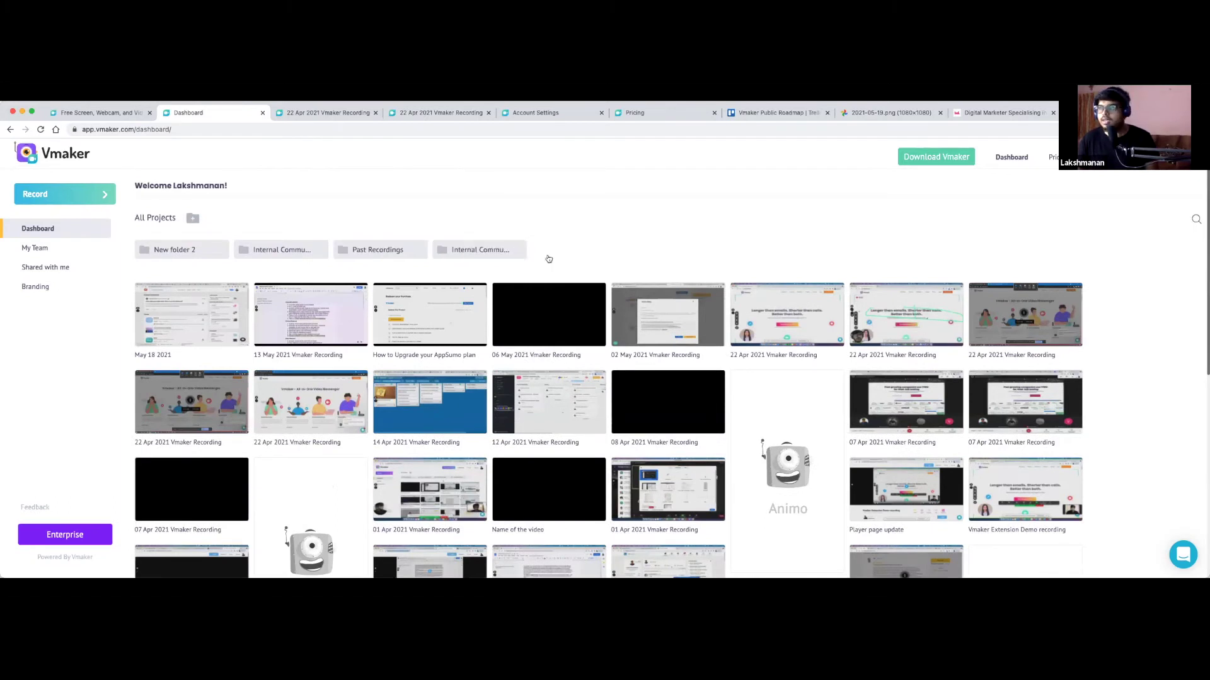
- Create a project folder named Folder 1 and check which actions are available for it
click(192, 218)
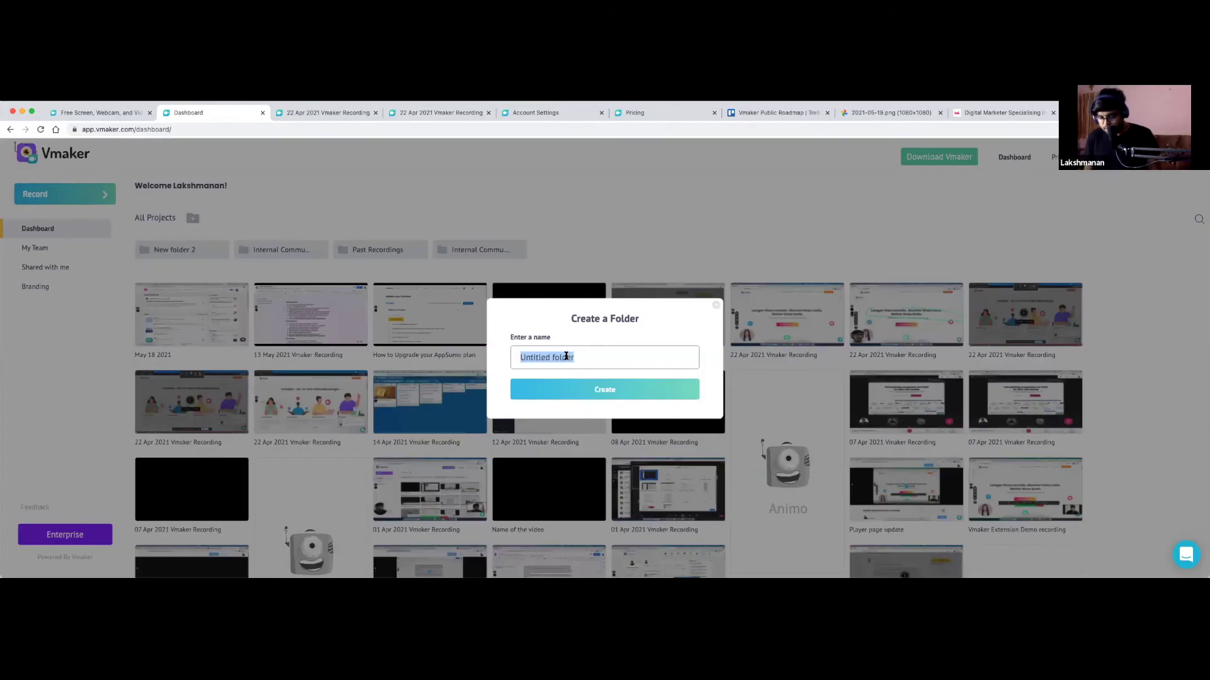
text(Folder 3)
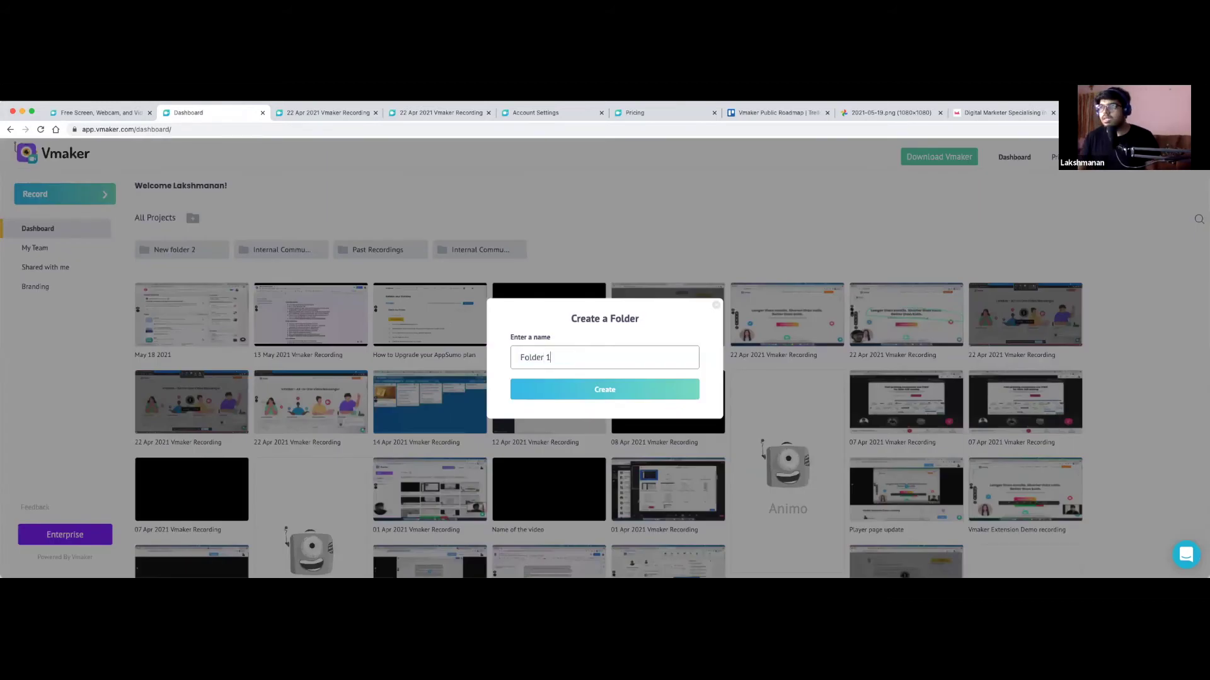
key(Return)
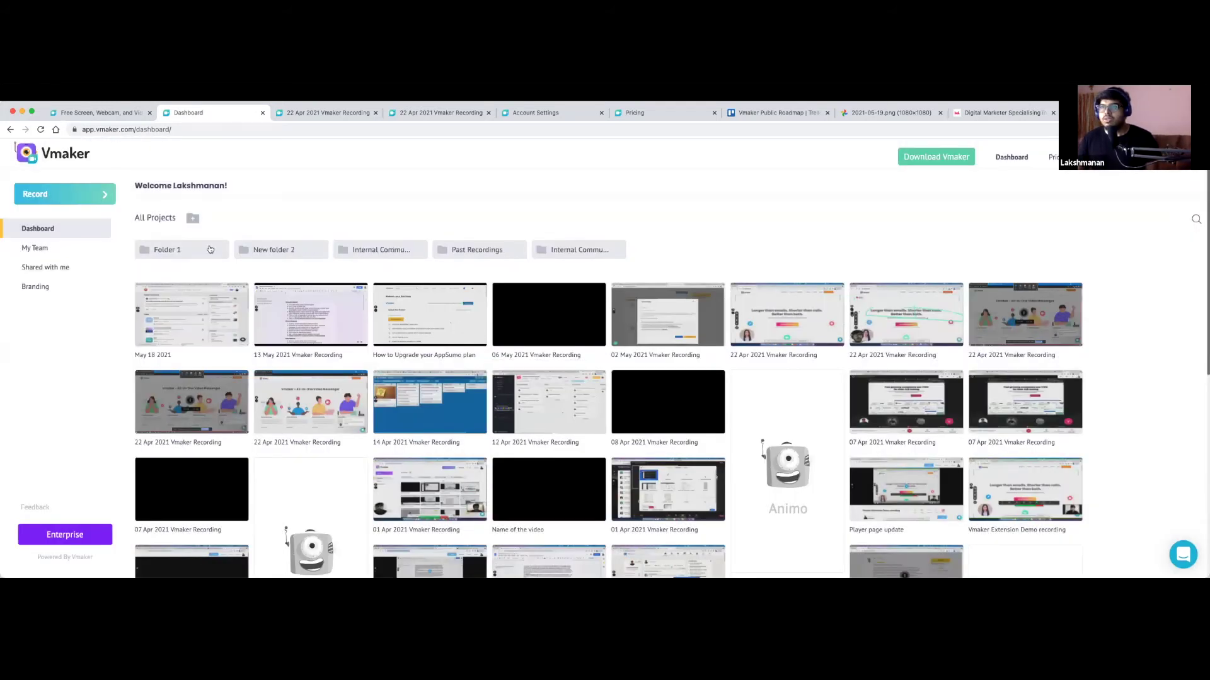
click(219, 250)
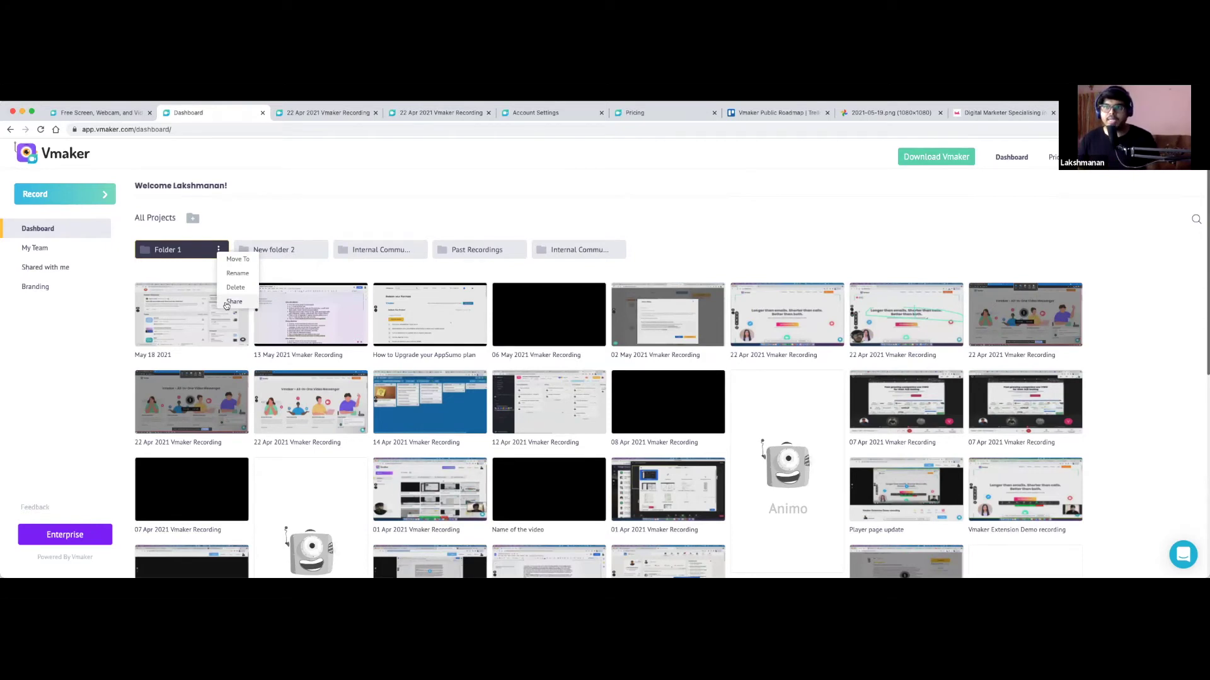
click(257, 263)
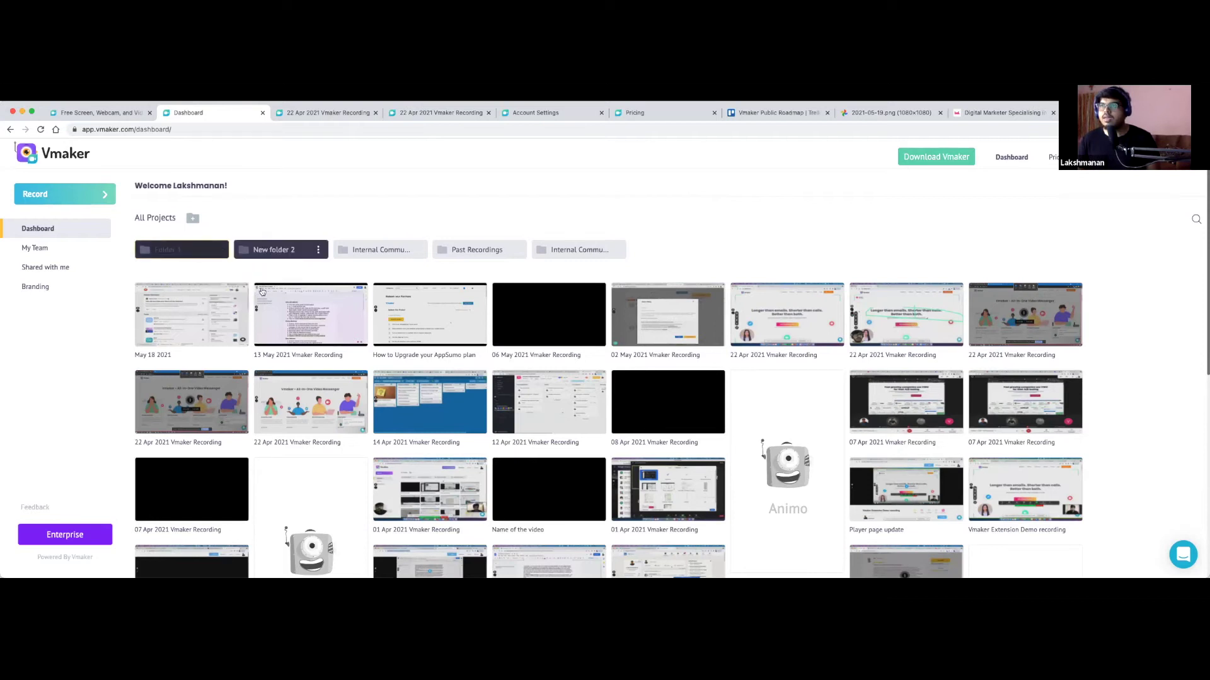
- Set the first team invitation's role to Admin in My Team, and view the projects shared with the account
click(44, 250)
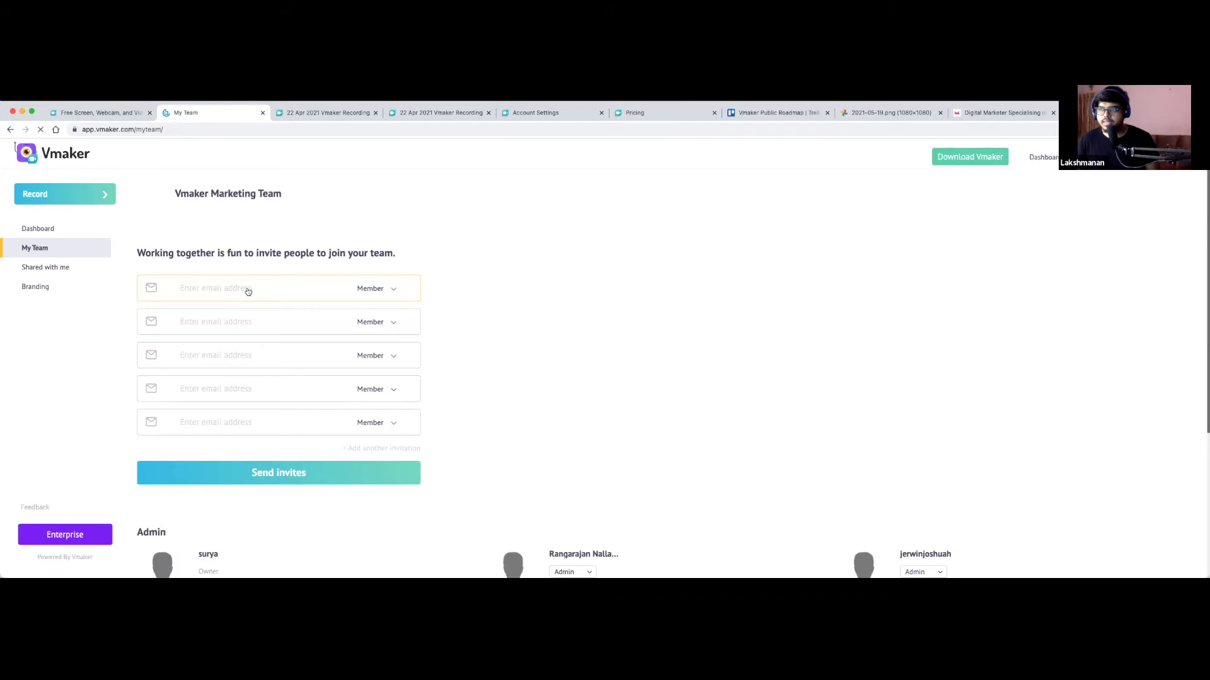
click(393, 291)
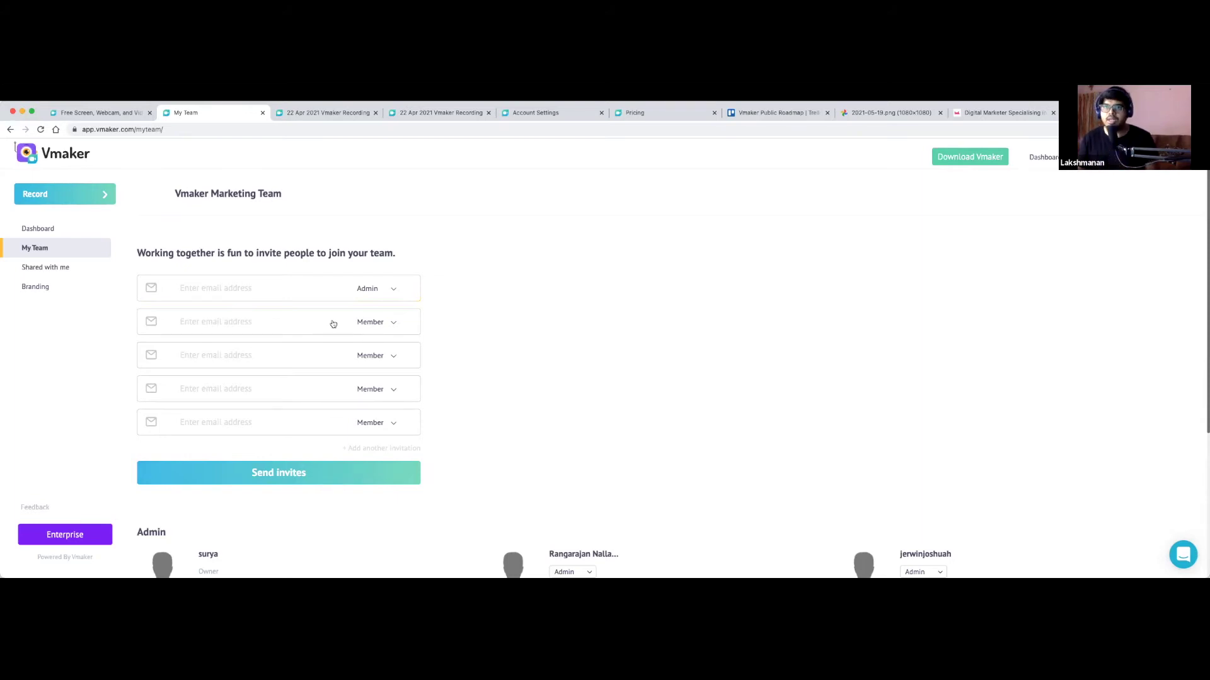
click(37, 265)
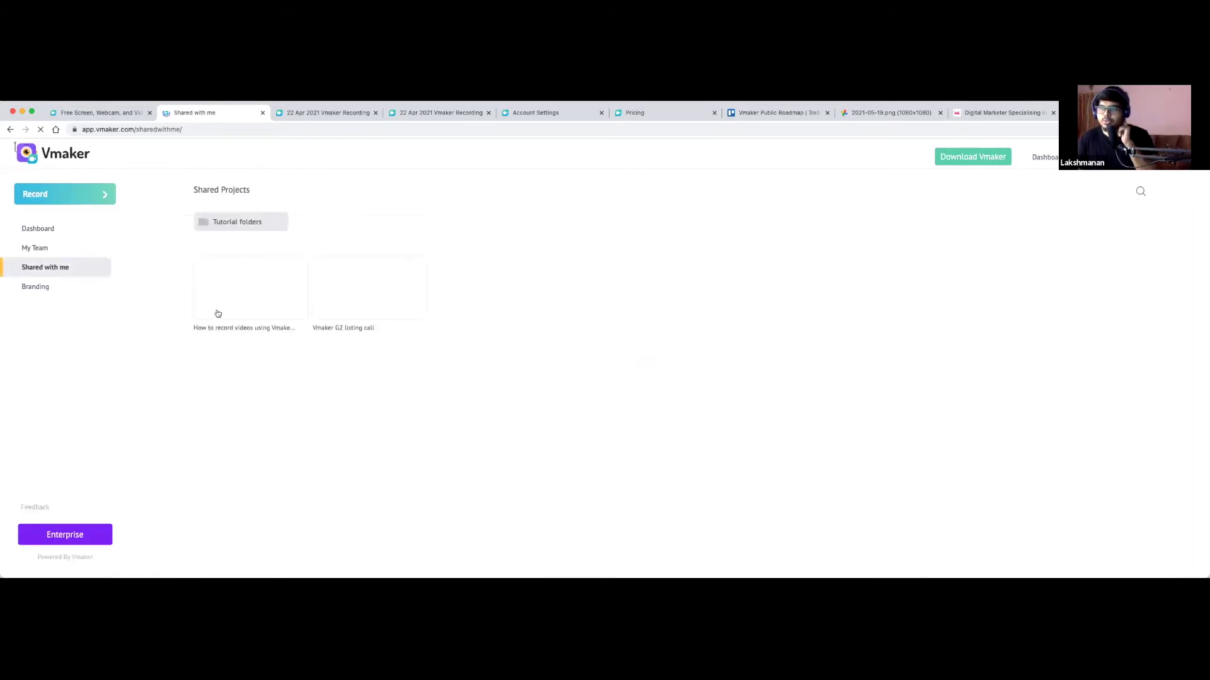
- Load the Branding settings, and play the 22 Apr 2021 Vmaker Recording in its own tab while examining its page
click(54, 287)
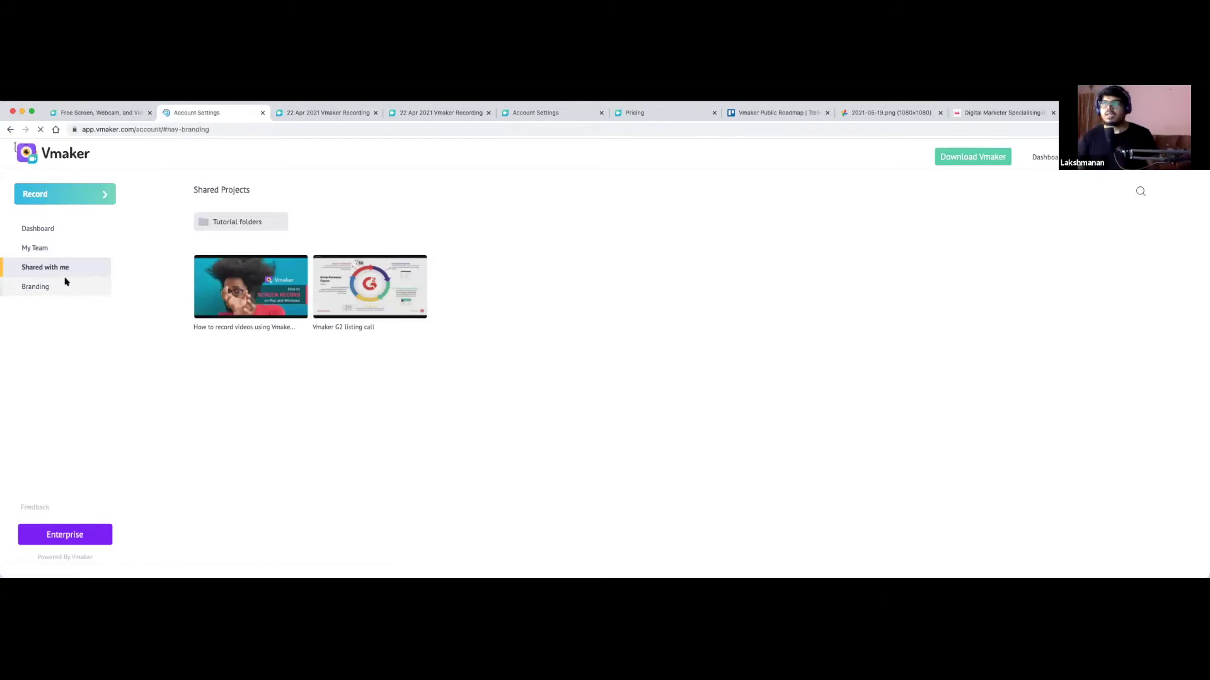
click(343, 113)
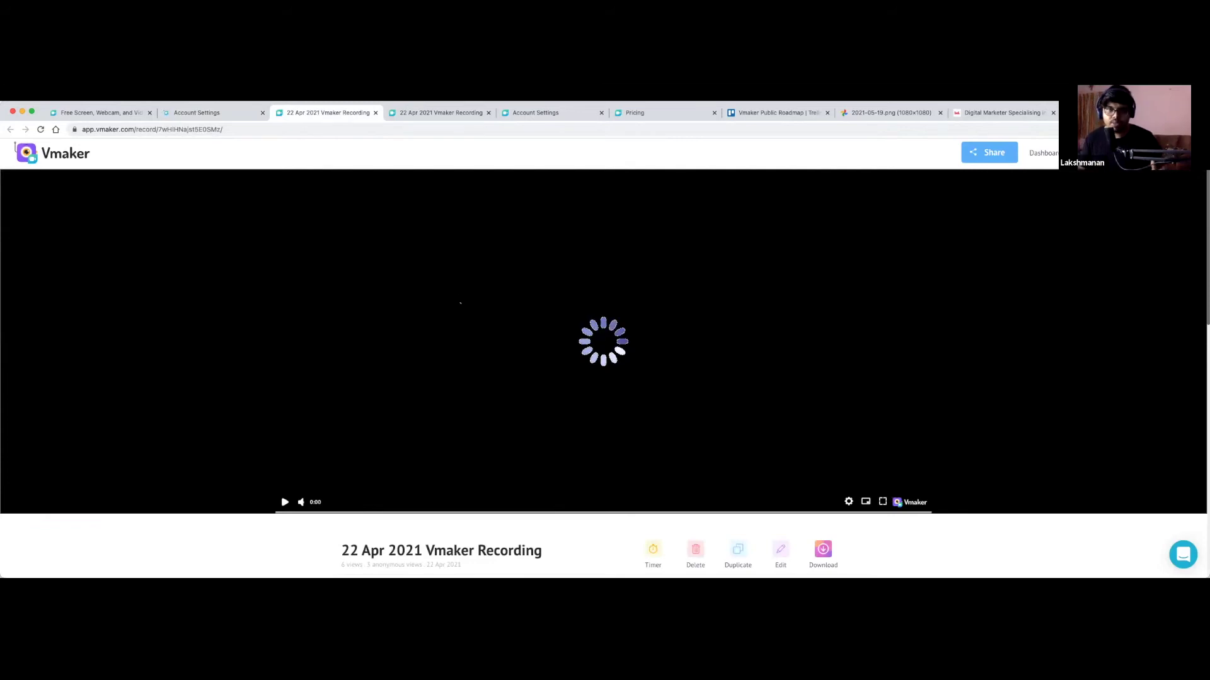
click(331, 311)
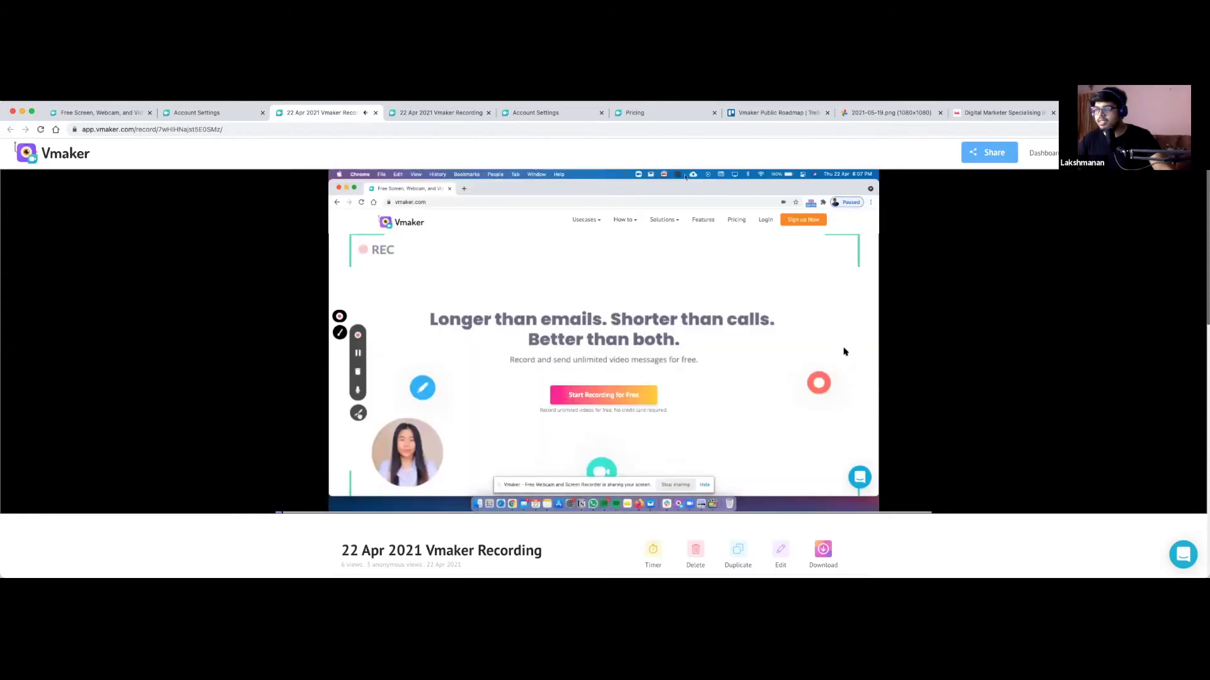
scroll(845, 349, down, 4)
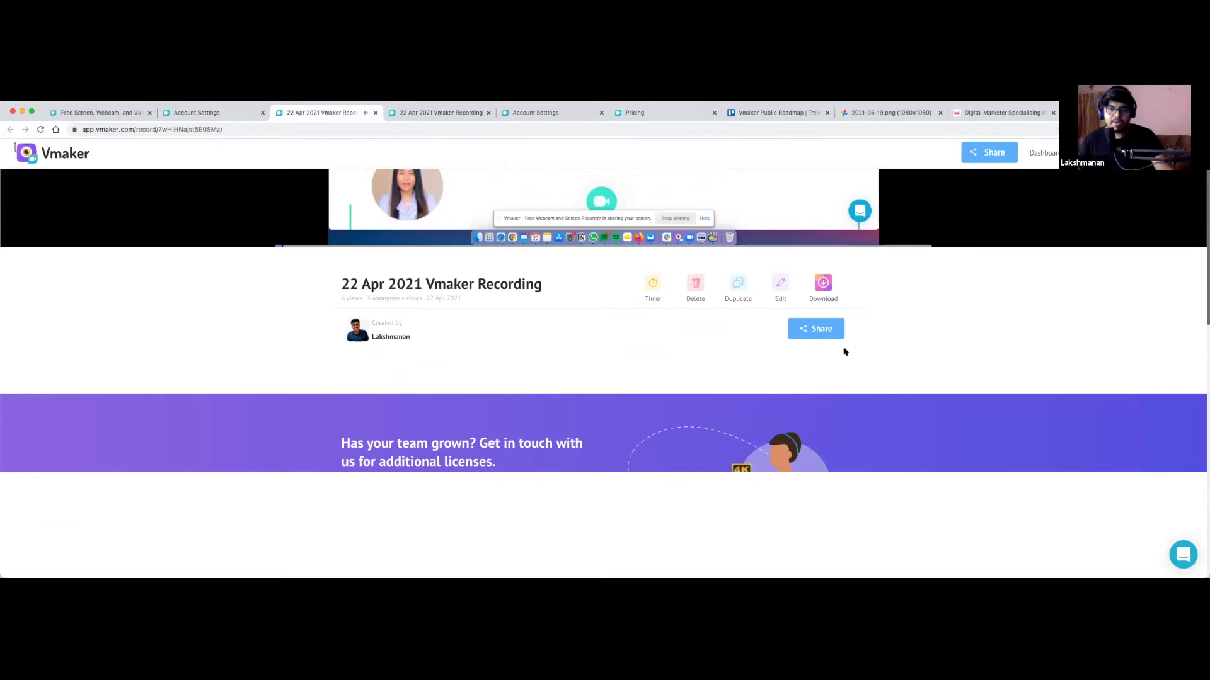
scroll(845, 351, down, 1)
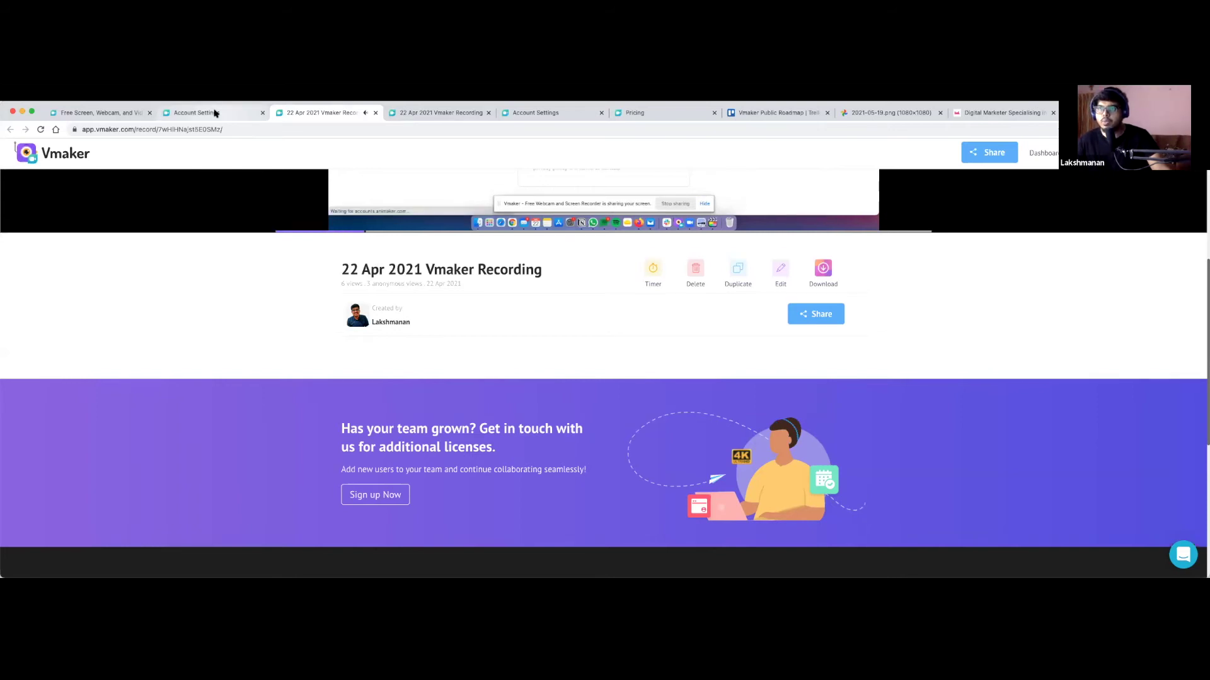
- Go through the workspace's logo, favicon and brand color settings and enable the call-to-action
click(215, 114)
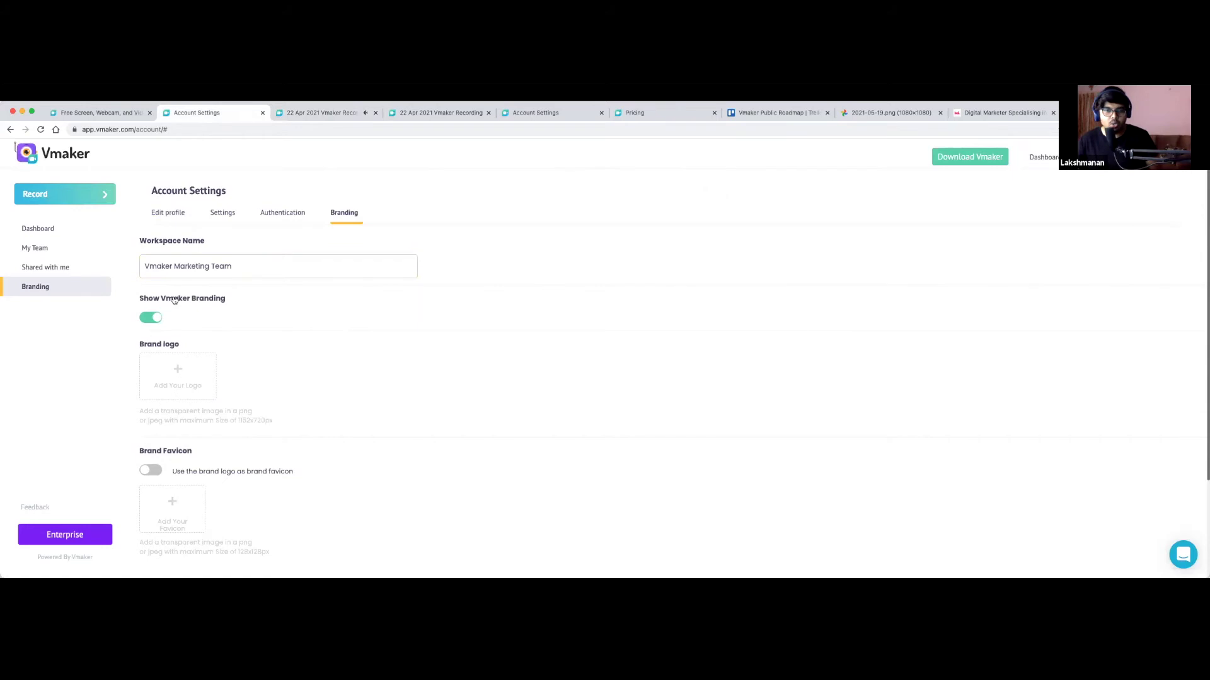
scroll(175, 301, down, 3)
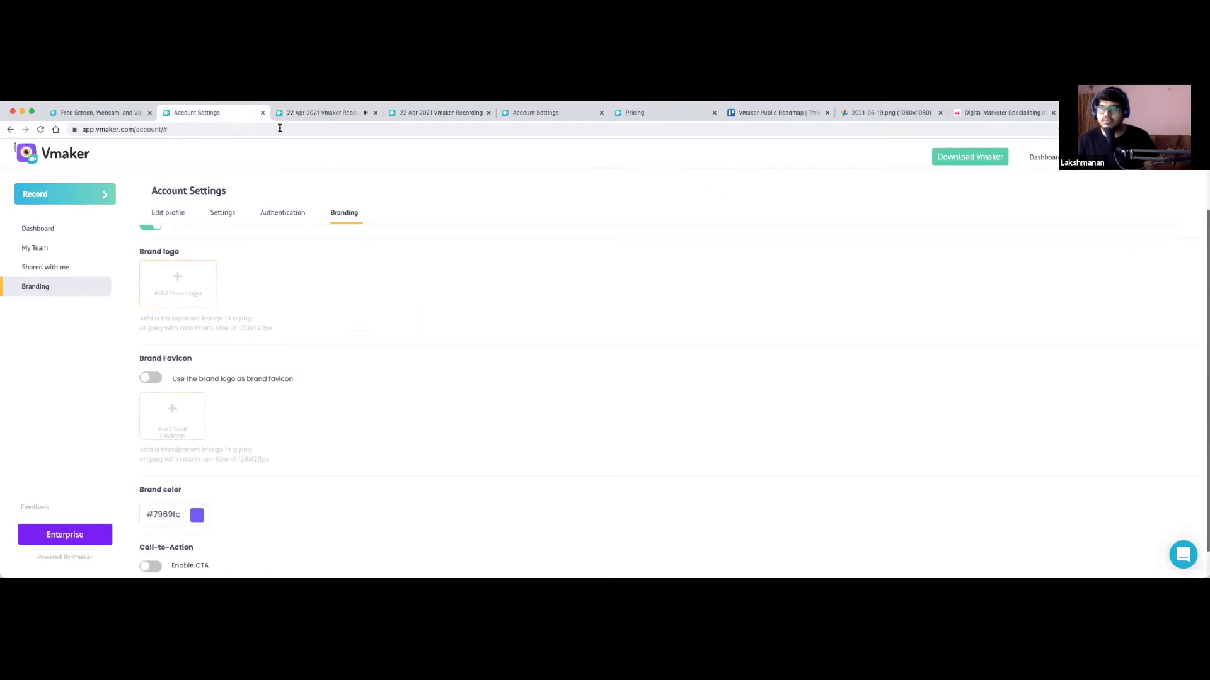
key(Down)
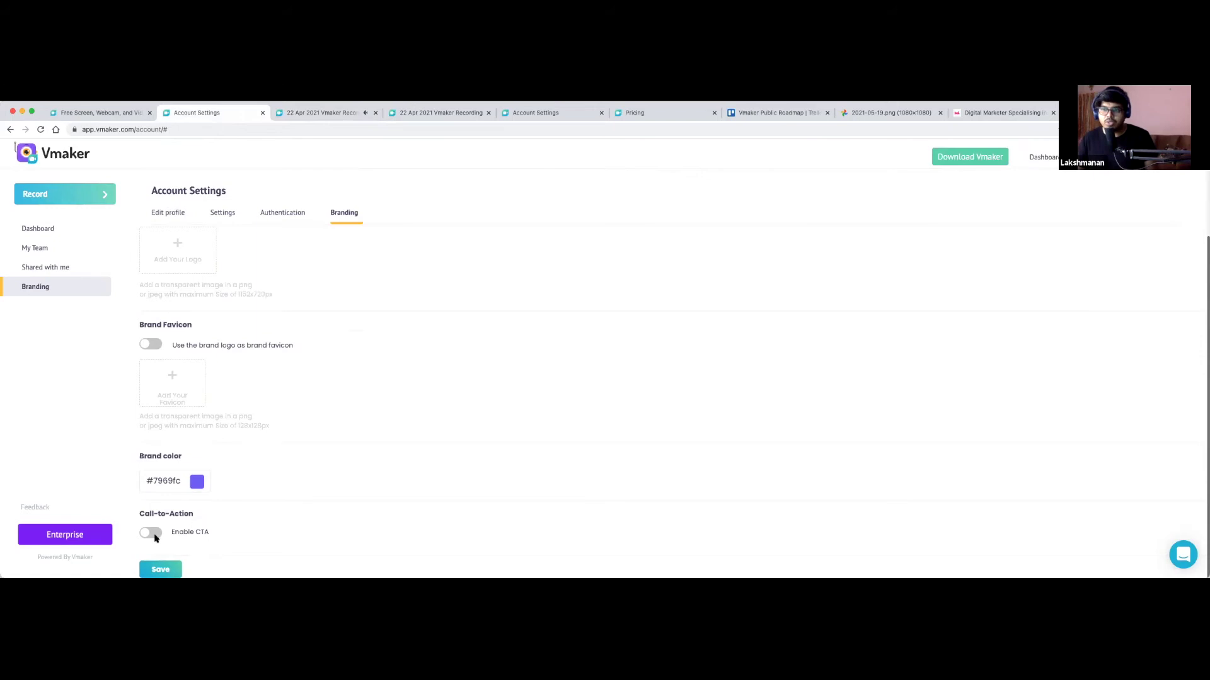
- Pause the recording and compare its page header with the CTA and brand color options in the Branding settings
click(310, 113)
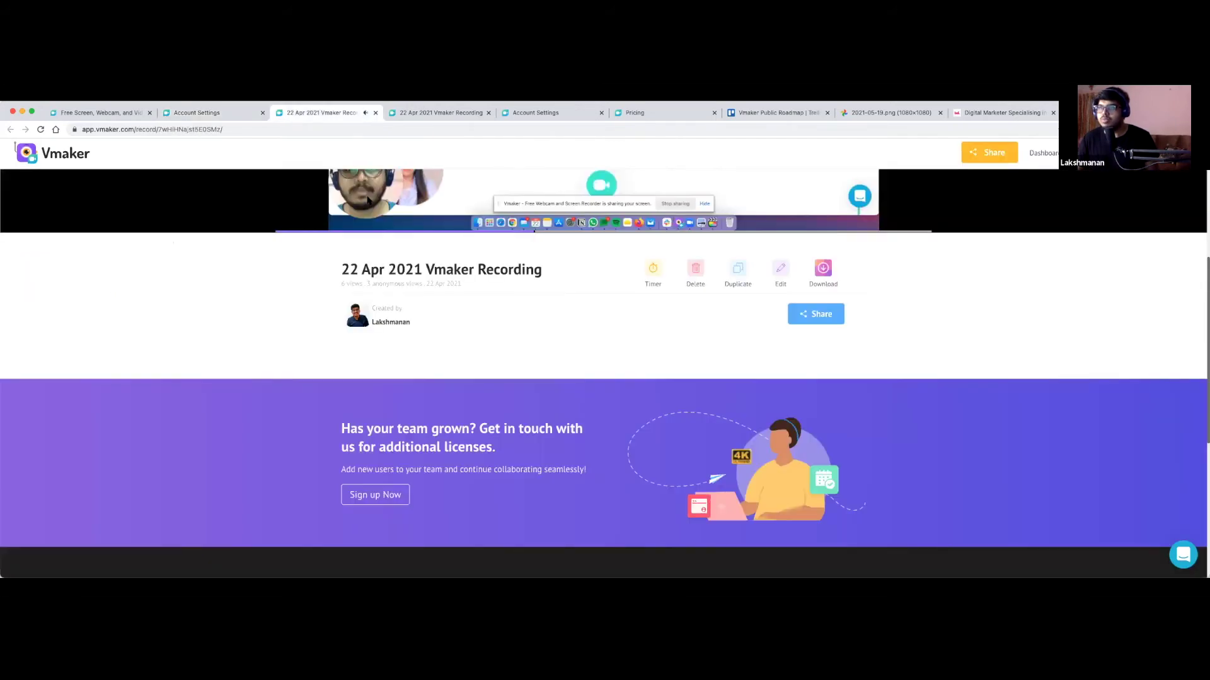
click(996, 232)
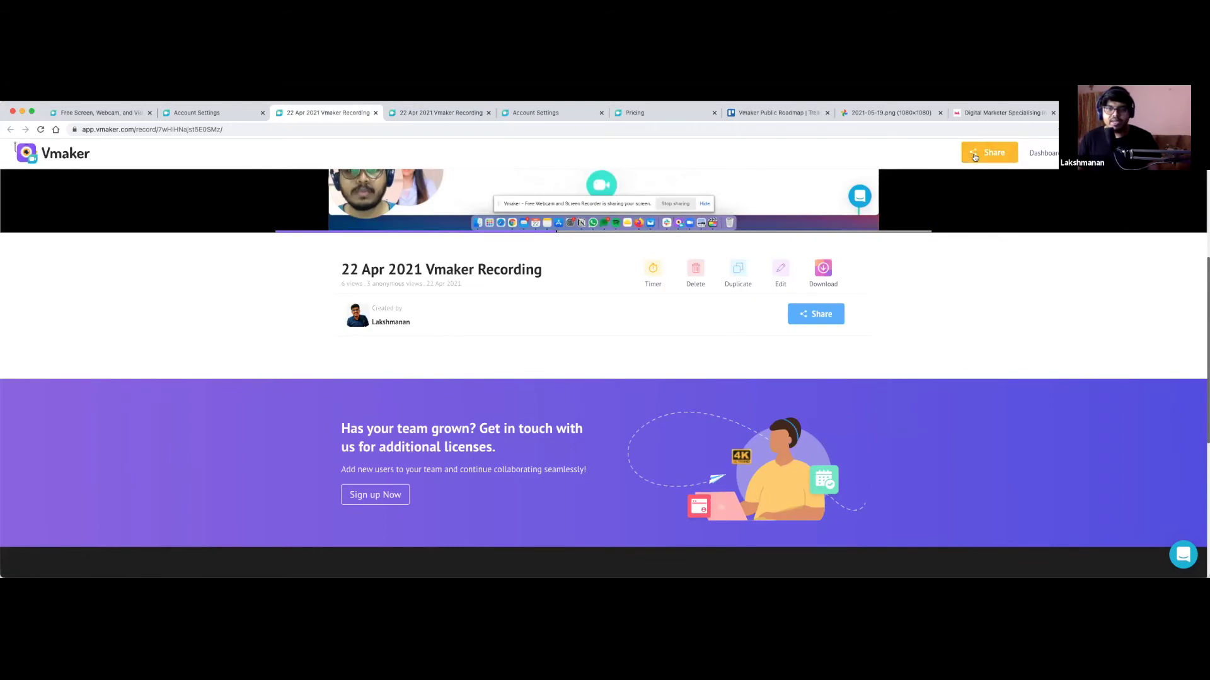
click(237, 119)
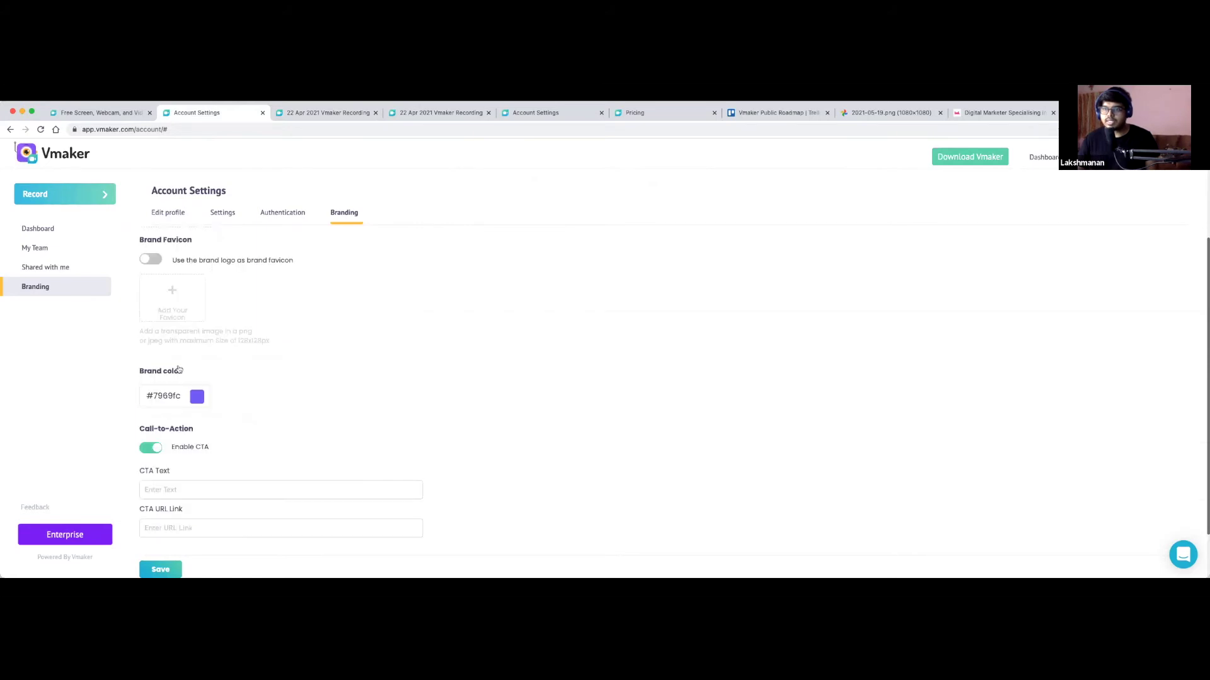
scroll(237, 505, up, 1)
scroll(236, 505, down, 2)
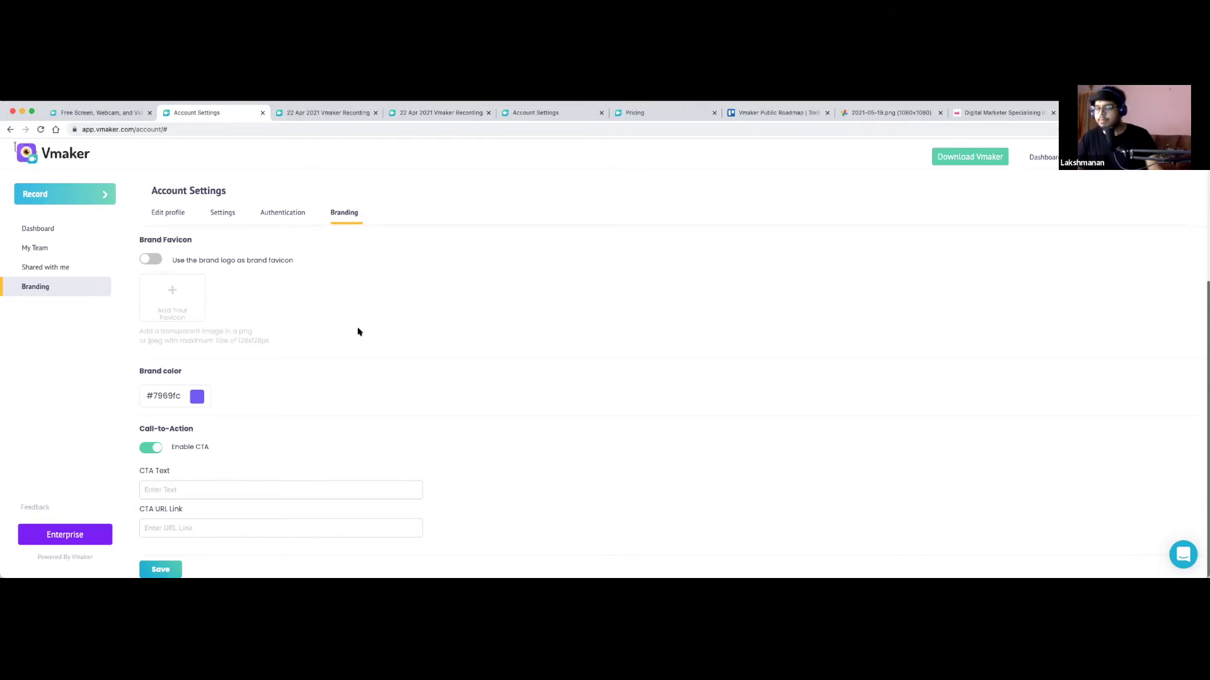
- Set the video timer of the 22 Apr 2021 Vmaker Recording to lock the video after 5 days
click(311, 117)
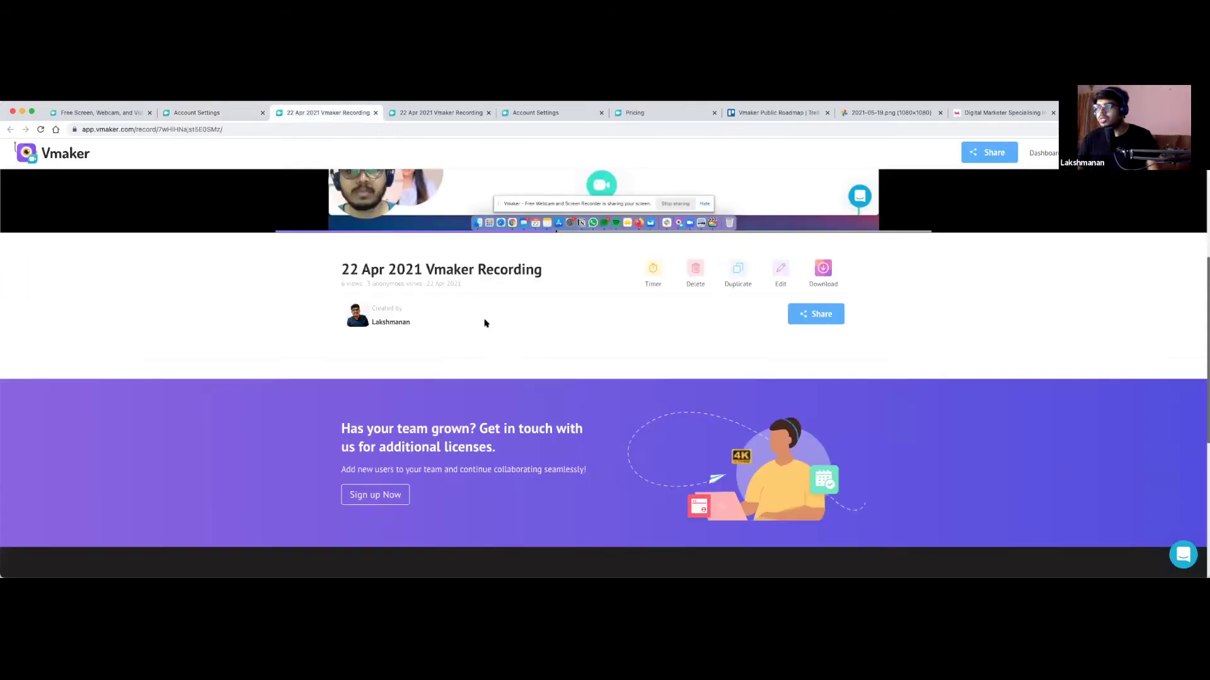
click(653, 271)
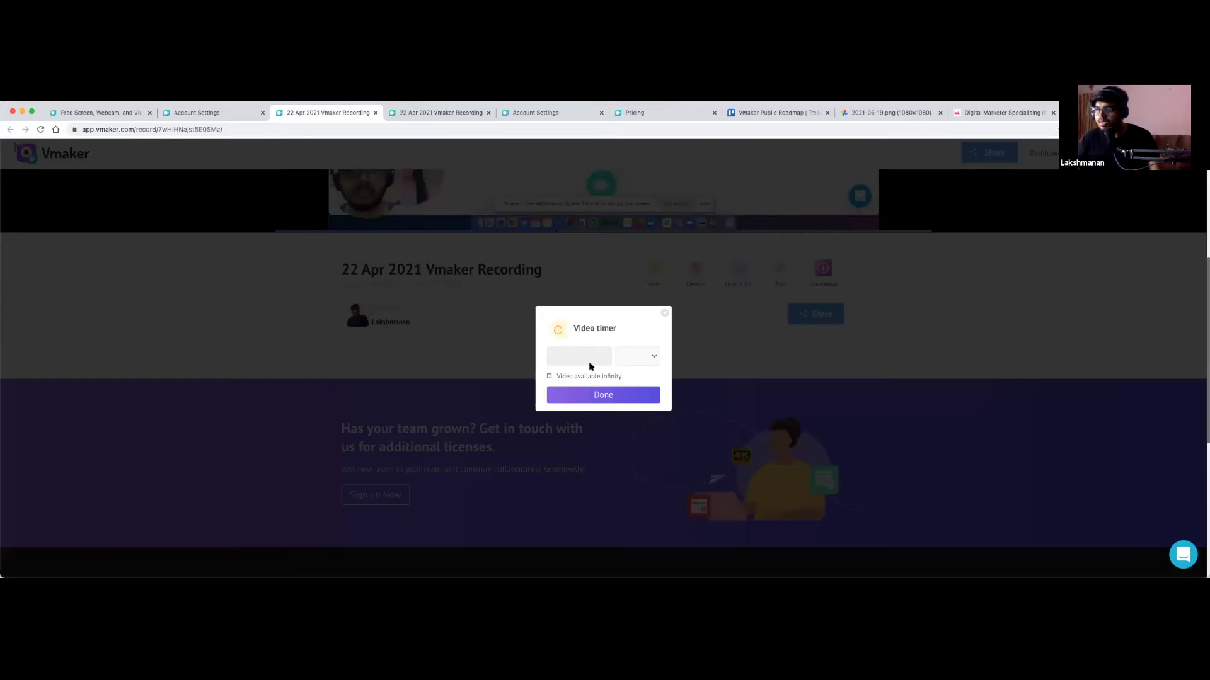
click(648, 355)
click(633, 368)
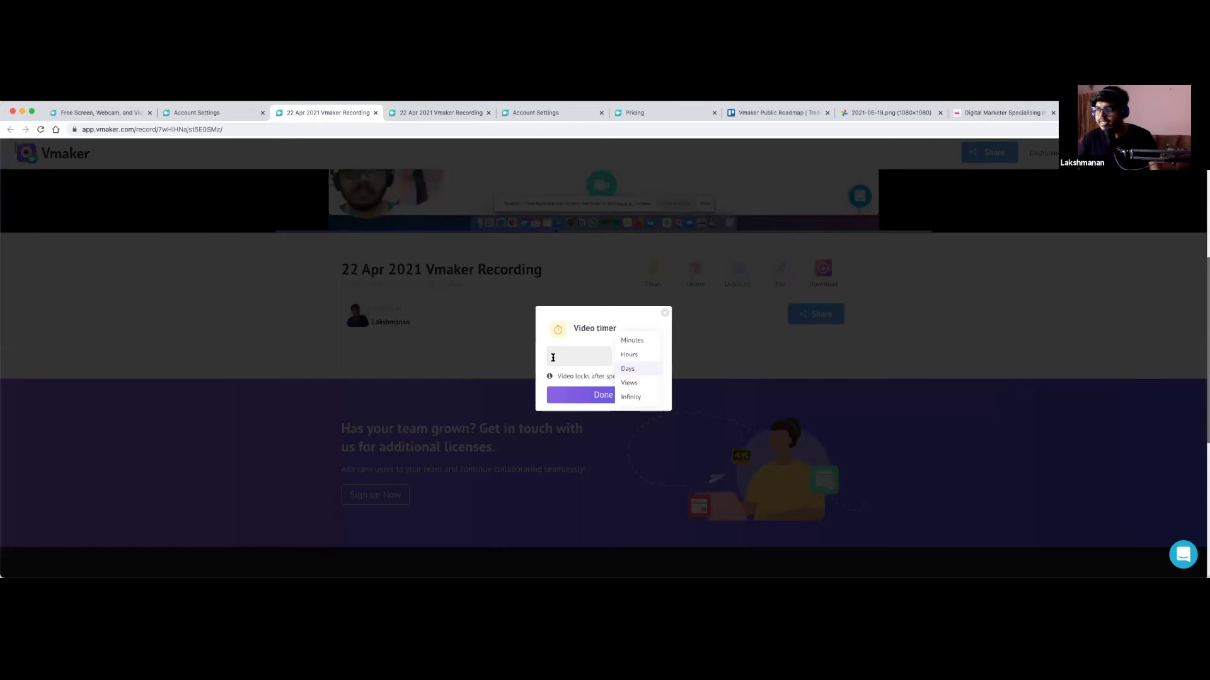
click(552, 358)
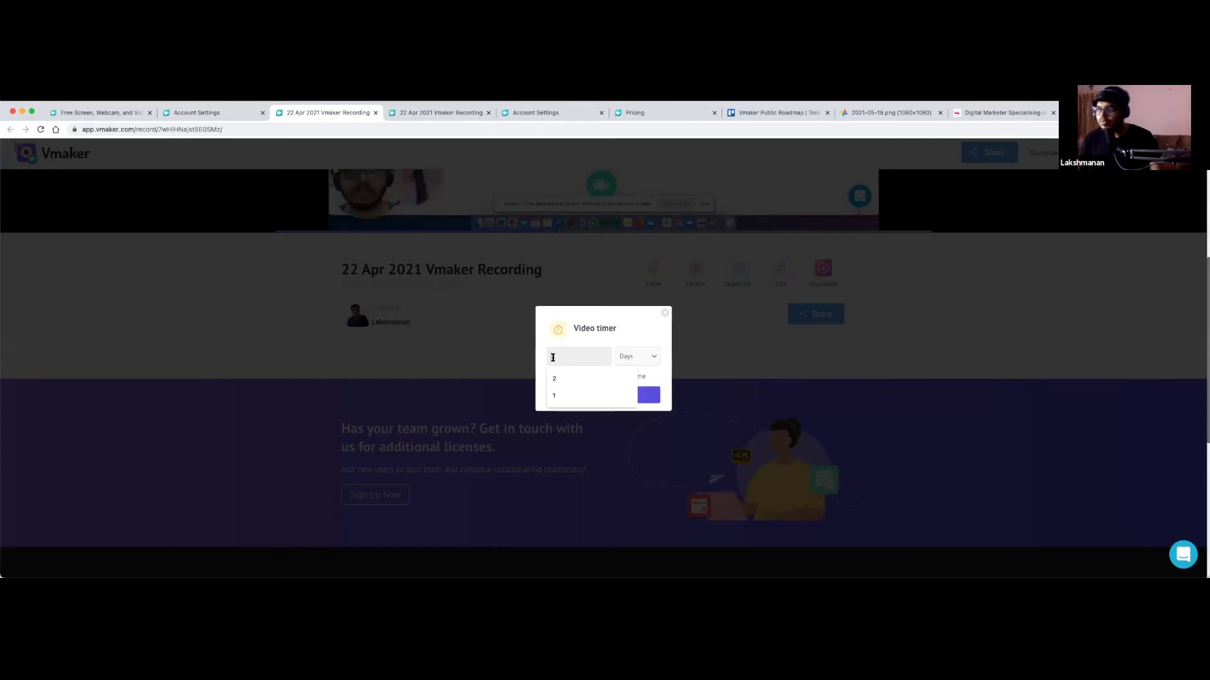
key(Escape)
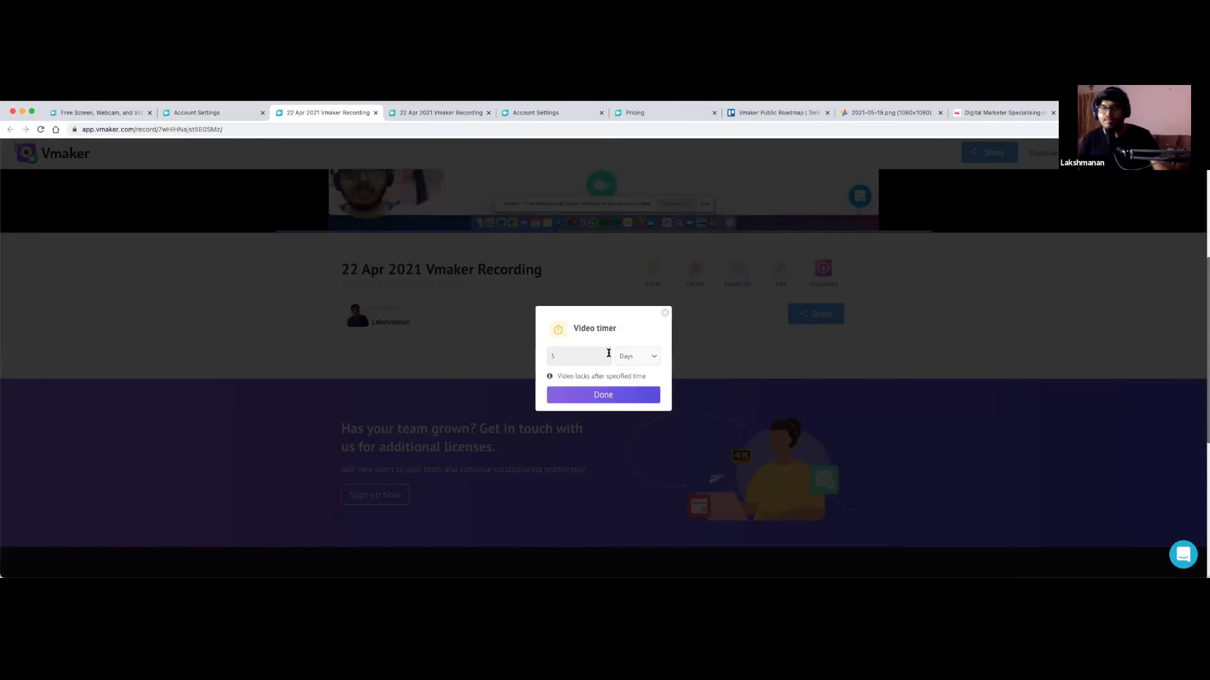
click(618, 395)
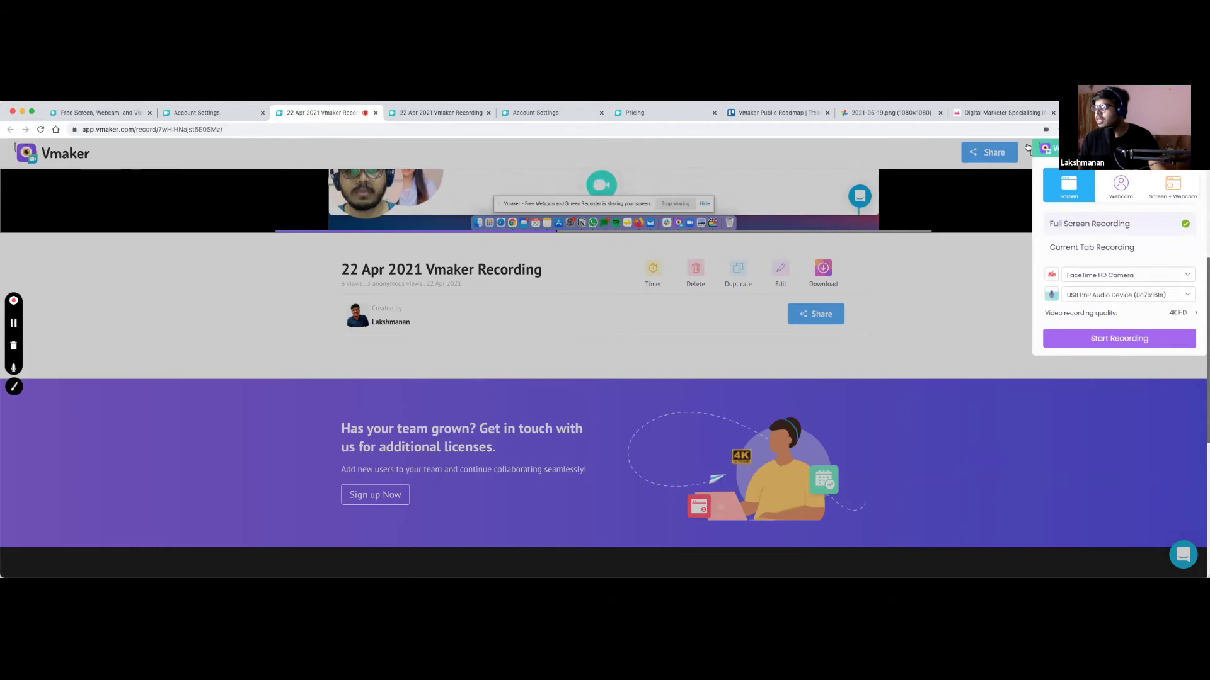
- Review the recorder's capture modes and its Preferences, including noise control and mono audio, and dismiss the recorder
click(1172, 189)
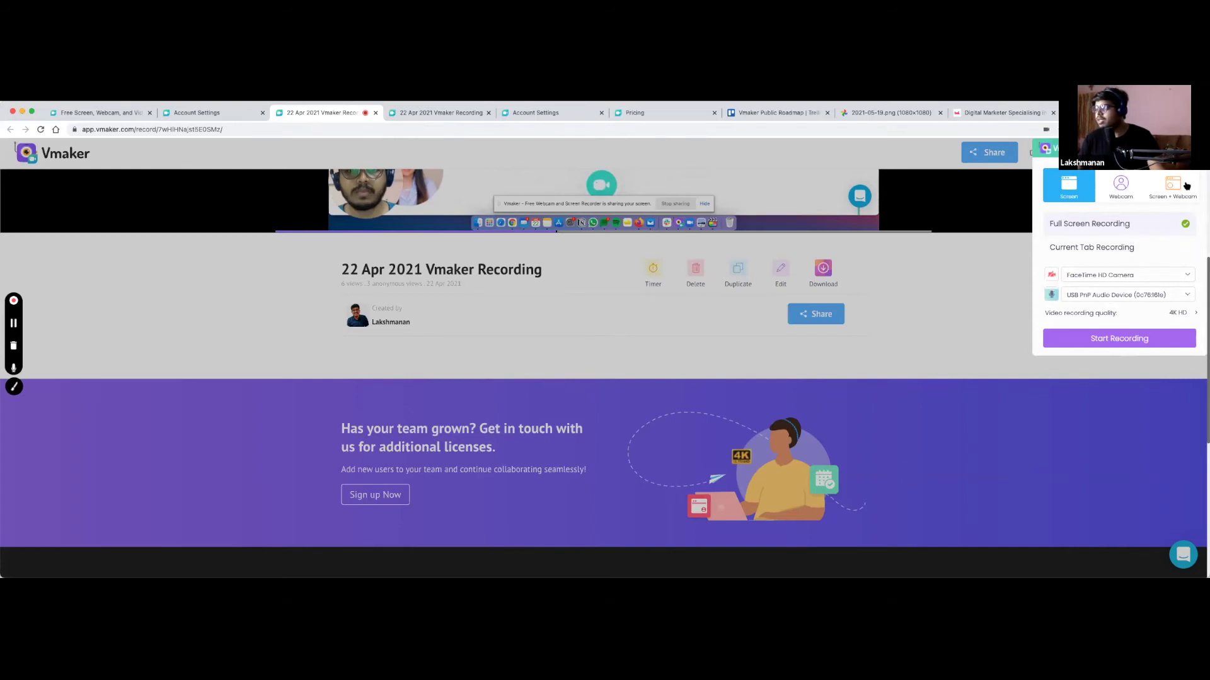
click(1197, 148)
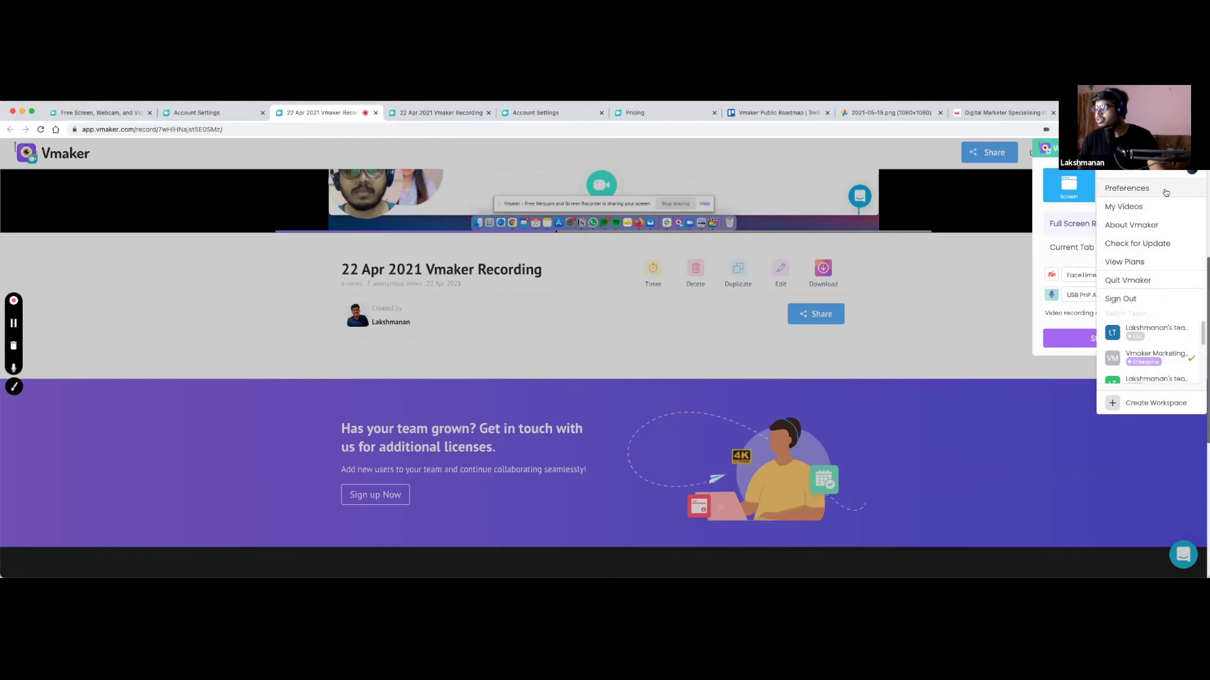
click(1166, 189)
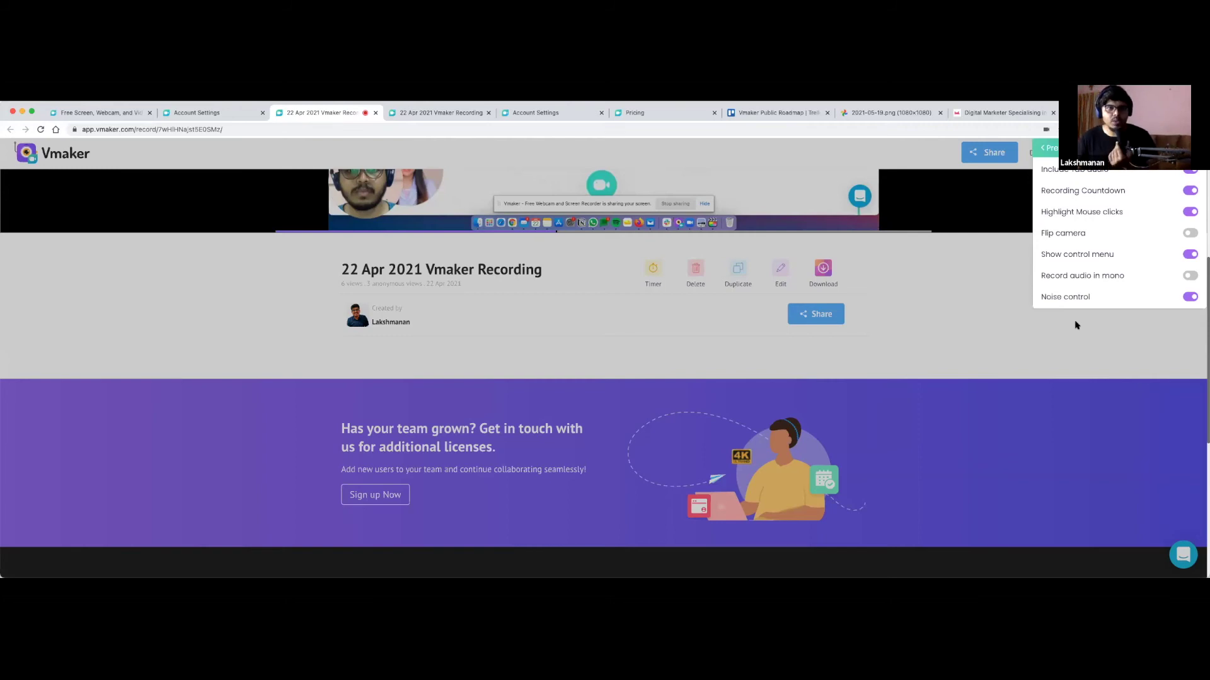
click(949, 335)
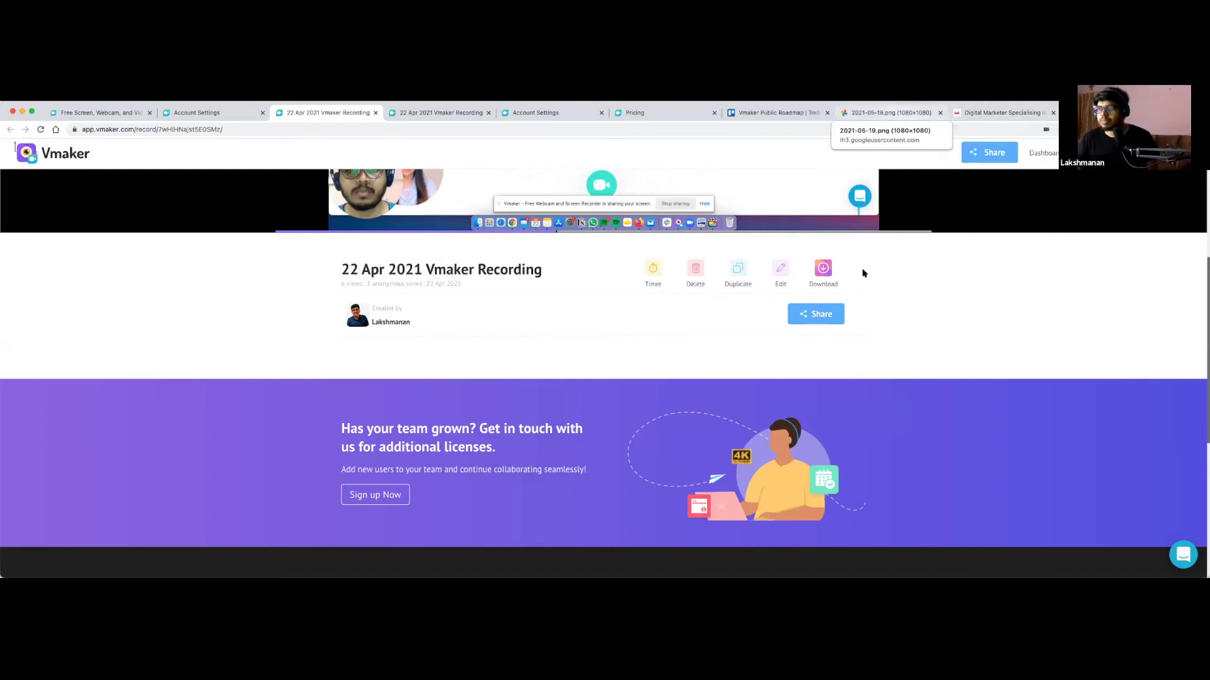
- Show the Vmaker of the week image, visit the featured marketer's website, and return to the image
key(super+8)
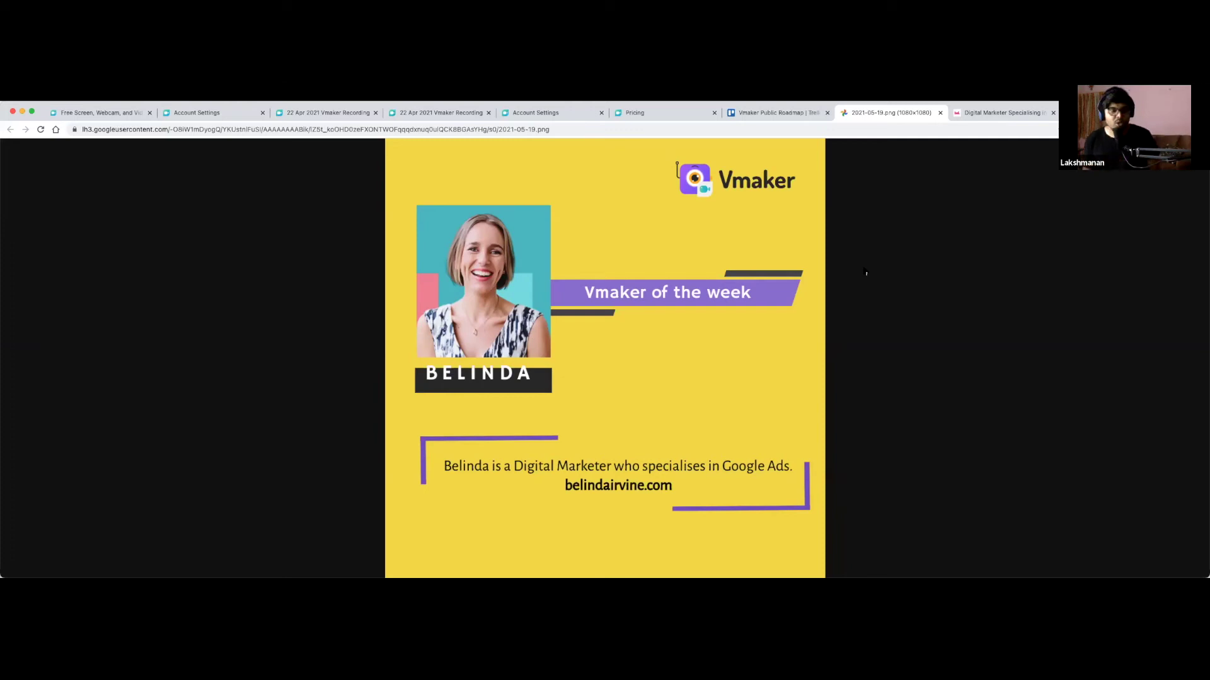
click(990, 118)
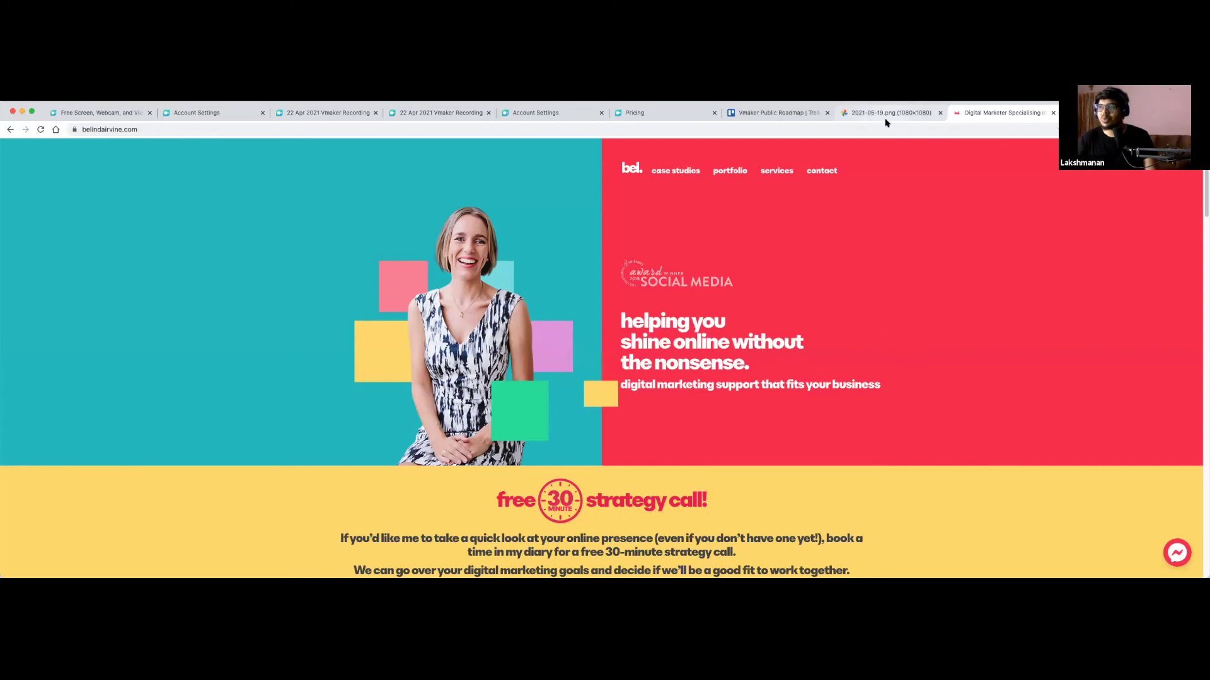
key(ctrl+shift+Tab)
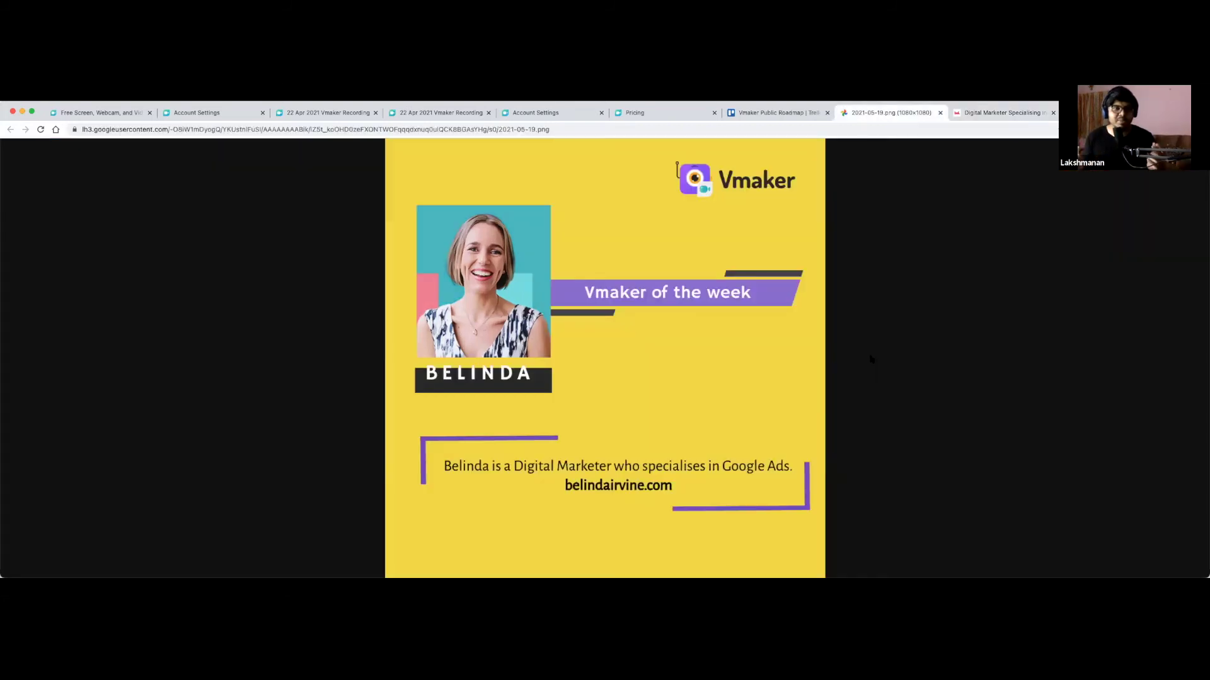